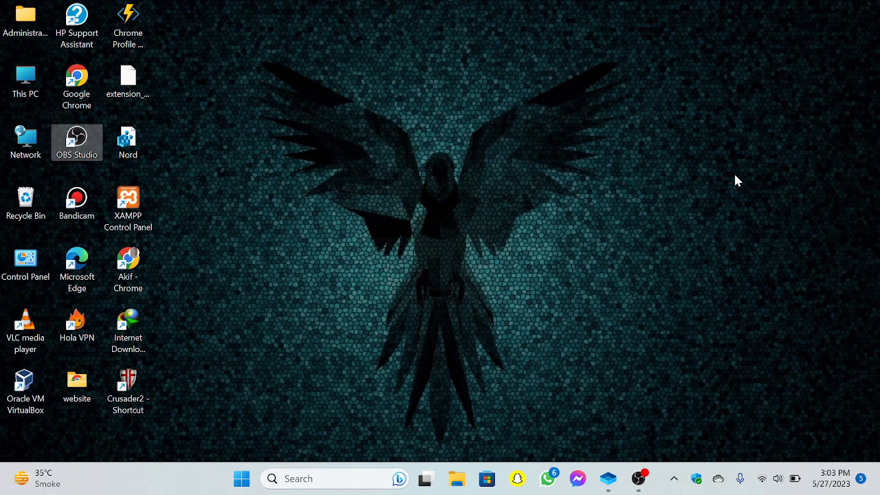
Step: Switch to the Windows Sandbox and view the Lab-3 Malware analysis PDF in Edge to read the Lab M-1.2 questions
{"action": "left_click", "coordinate": [606, 483]}
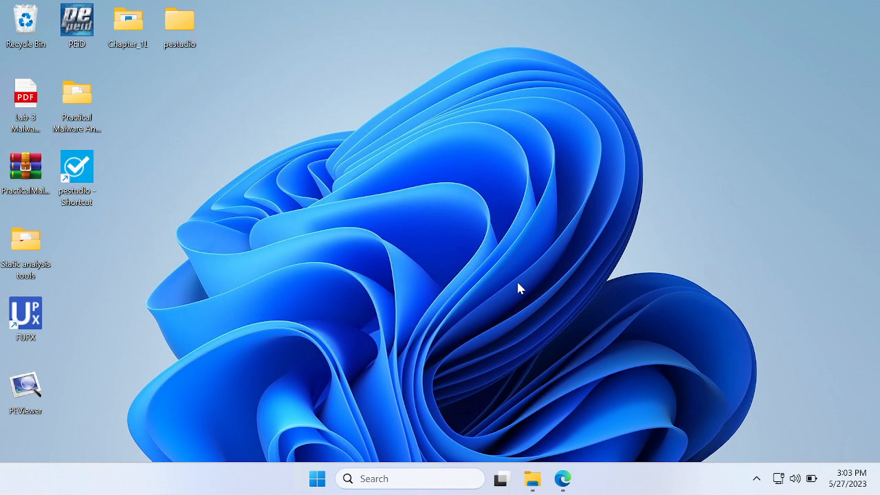
{"action": "left_click", "coordinate": [563, 480]}
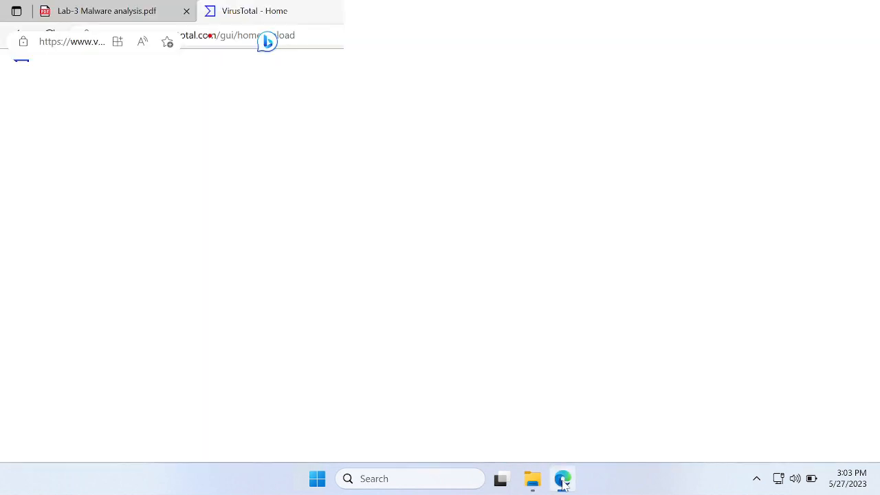
{"action": "left_click", "coordinate": [138, 10]}
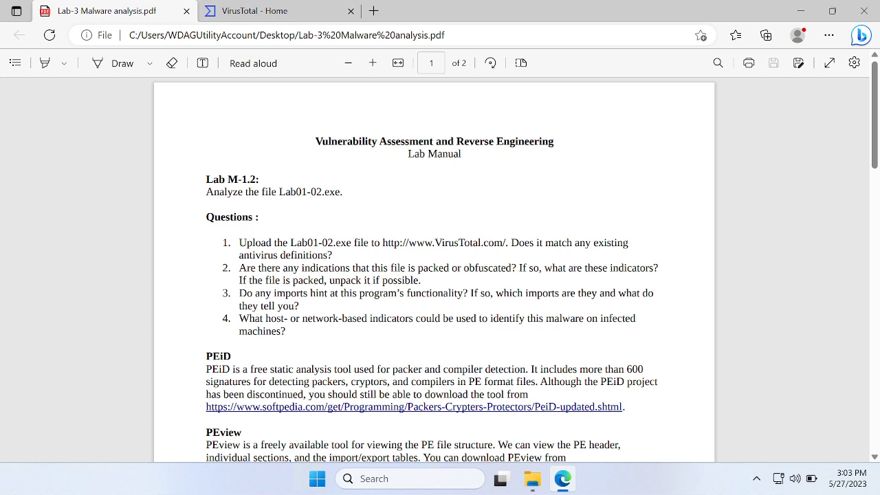
Step: Upload Lab01-02 from the Chapter_1L folder to VirusTotal for analysis
{"action": "left_click", "coordinate": [303, 11]}
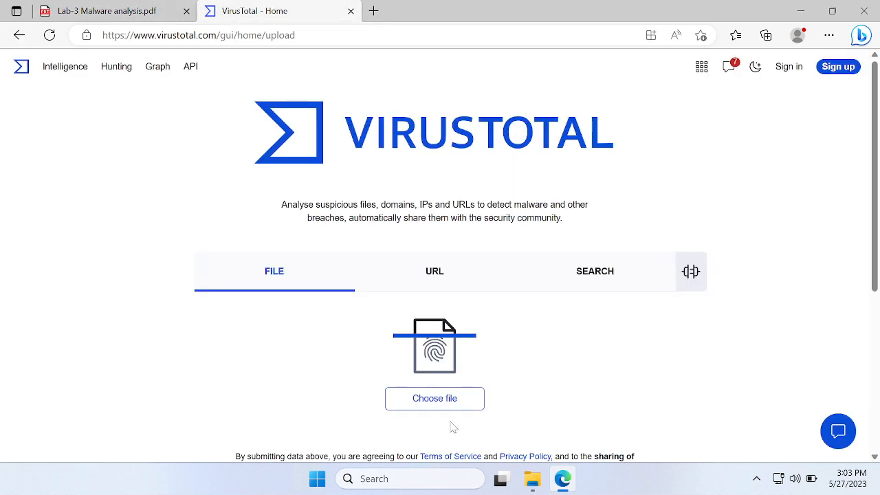
{"action": "left_click", "coordinate": [452, 397]}
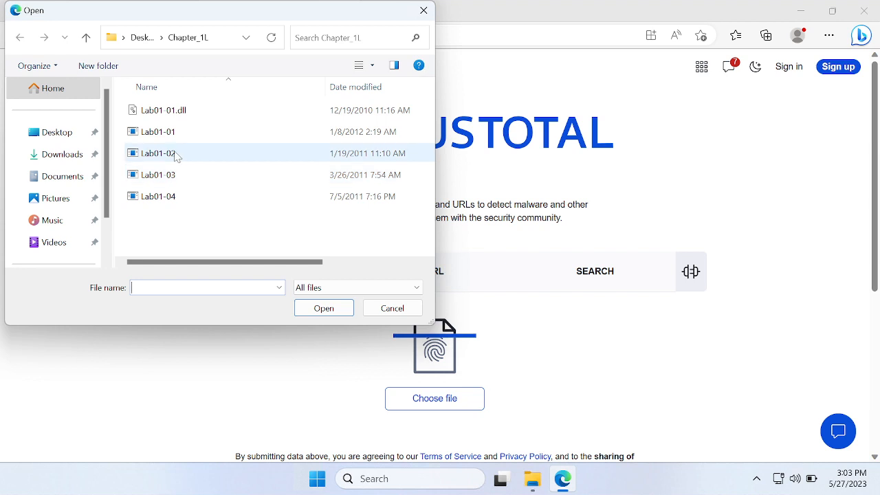
{"action": "left_click", "coordinate": [177, 154]}
{"action": "left_click", "coordinate": [323, 309]}
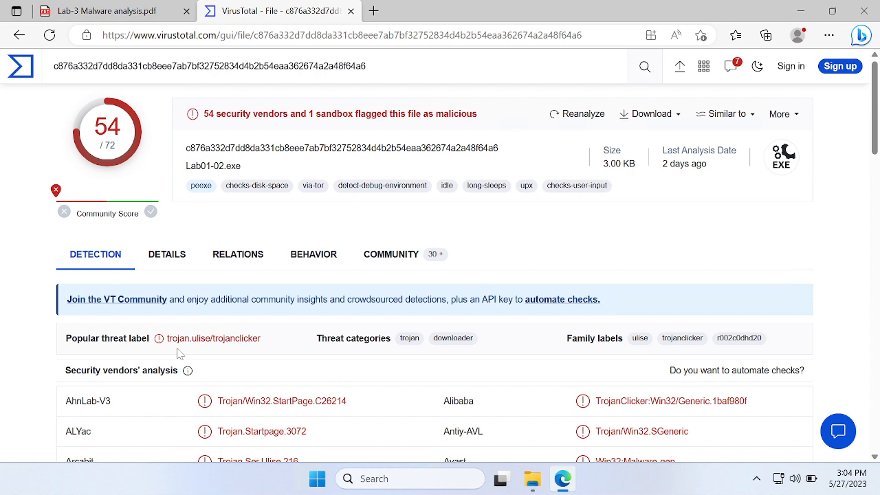
Step: Examine the VirusTotal detection results and basic file properties of Lab01-02.exe
{"action": "mouse_move", "coordinate": [877, 137]}
{"action": "left_mouse_down"}
{"action": "mouse_move", "coordinate": [877, 198]}
{"action": "mouse_move", "coordinate": [876, 127]}
{"action": "left_mouse_up"}
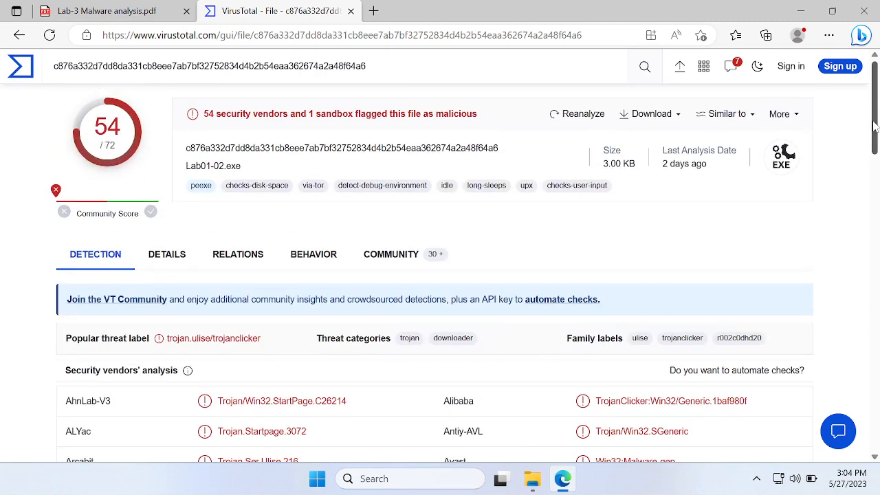
{"action": "left_click", "coordinate": [168, 254]}
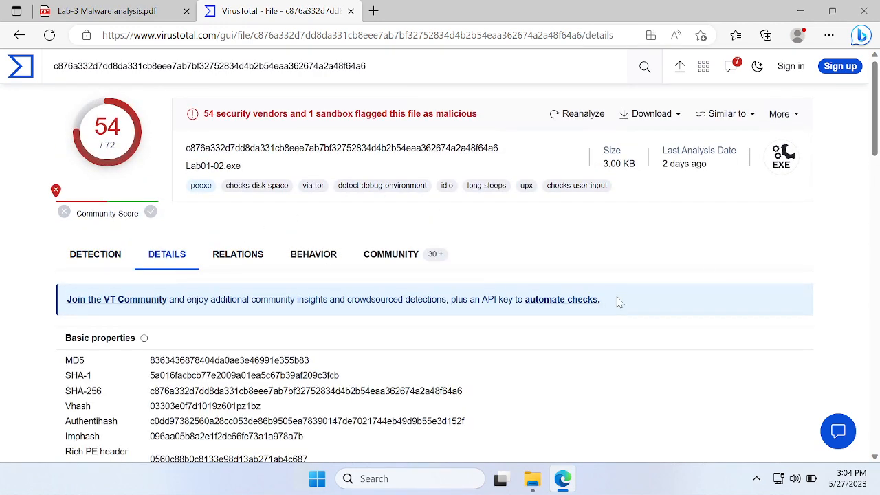
{"action": "left_click_drag", "start_coordinate": [876, 160], "coordinate": [875, 184]}
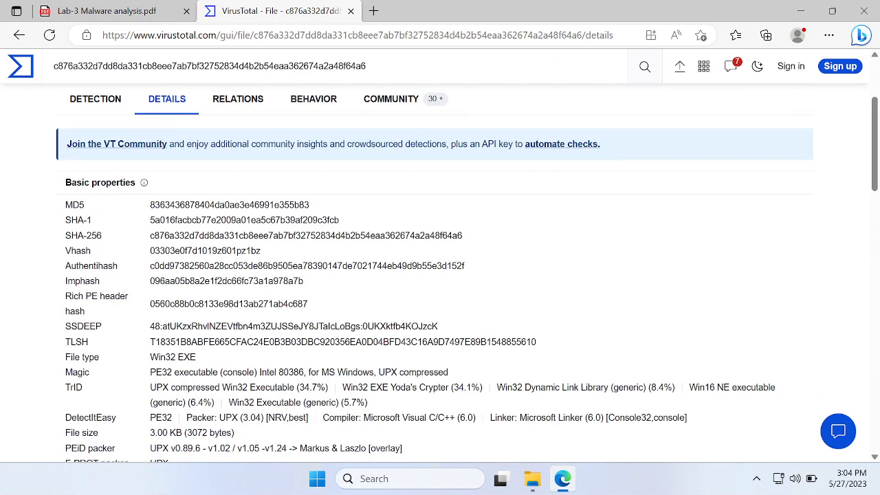
Step: Examine the VirusTotal relations of Lab01-02.exe and its sandbox behavior report, including the activity summary
{"action": "left_click", "coordinate": [232, 100]}
{"action": "left_click", "coordinate": [233, 100]}
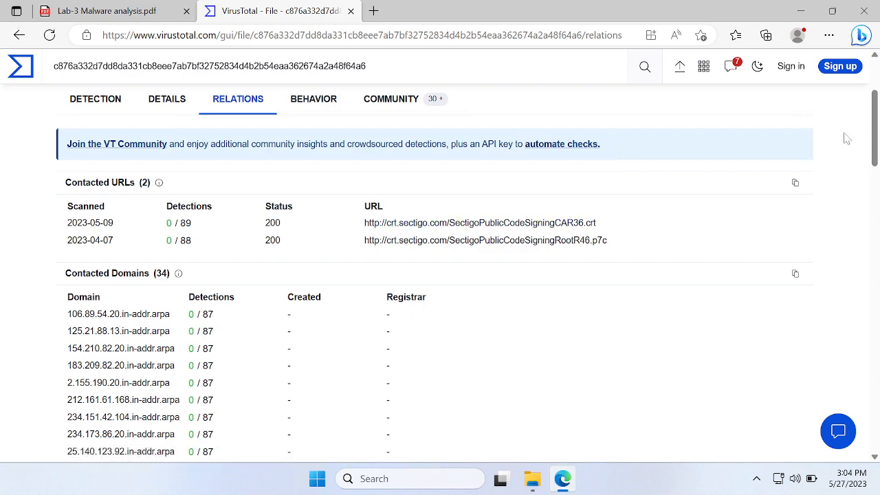
{"action": "left_click_drag", "start_coordinate": [876, 130], "coordinate": [871, 102]}
{"action": "left_click", "coordinate": [310, 263]}
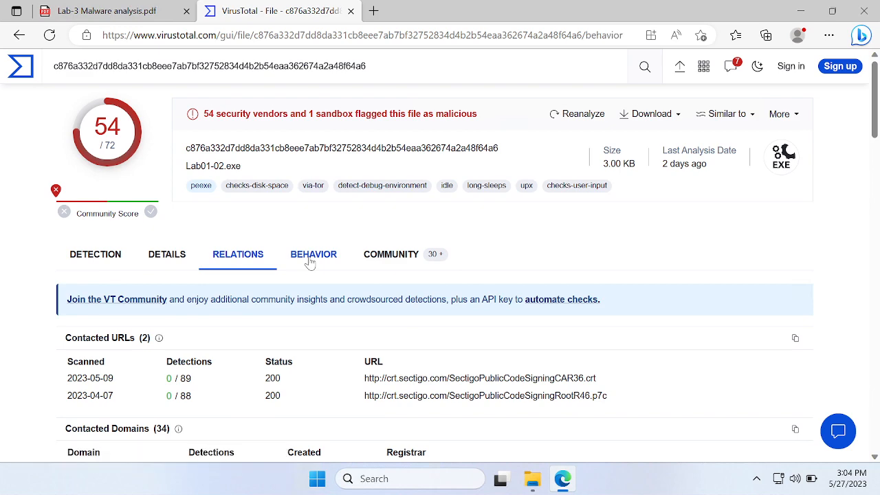
{"action": "left_click", "coordinate": [876, 127]}
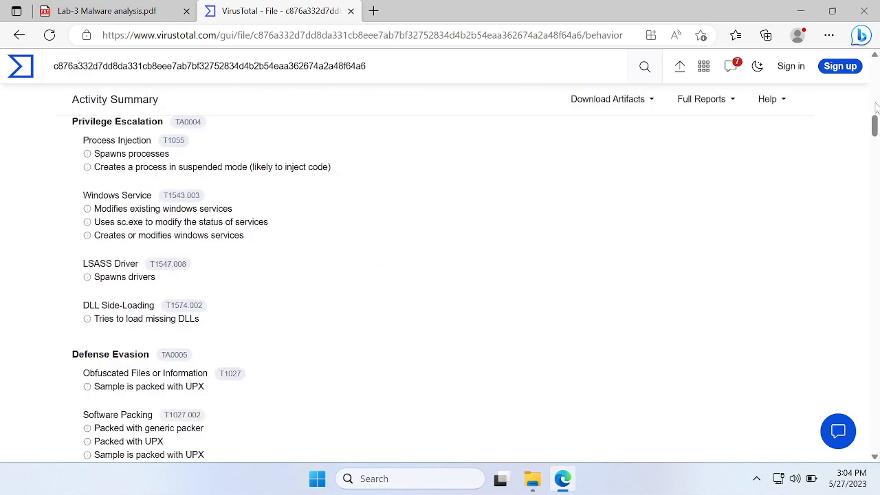
{"action": "left_click_drag", "start_coordinate": [876, 128], "coordinate": [876, 87]}
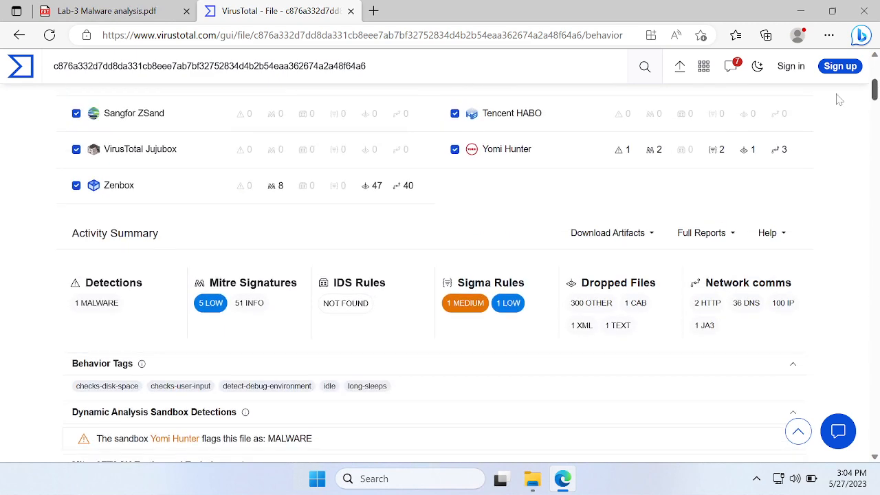
Step: Recheck the lab manual's questions, minimize the browser and open Lab01-02 from the Chapter_1L folder in PE Viewer
{"action": "left_click", "coordinate": [110, 11]}
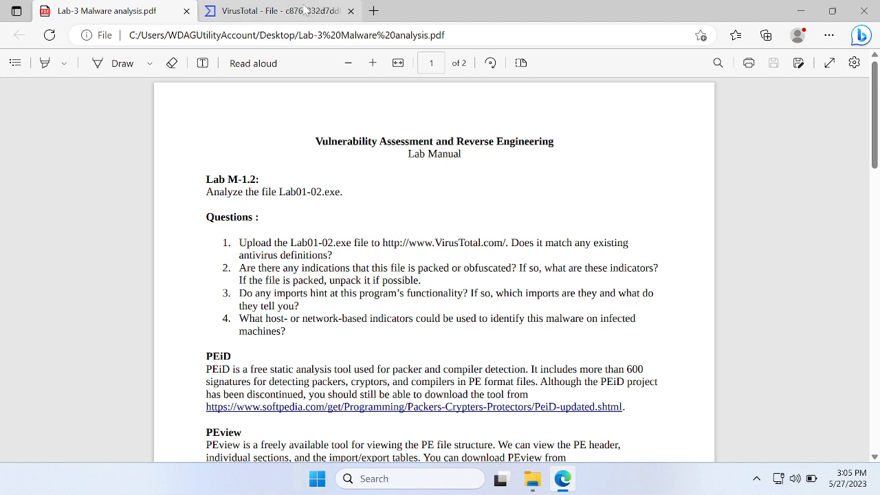
{"action": "left_click", "coordinate": [801, 12]}
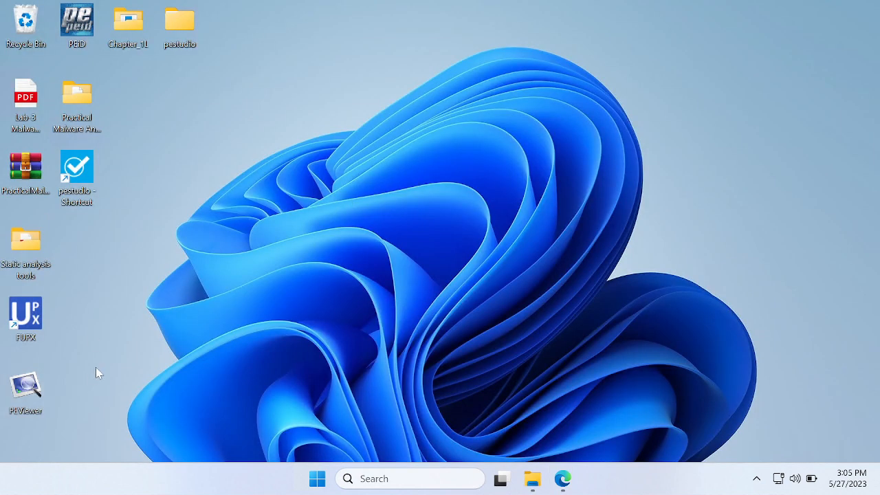
{"action": "double_click", "coordinate": [25, 388]}
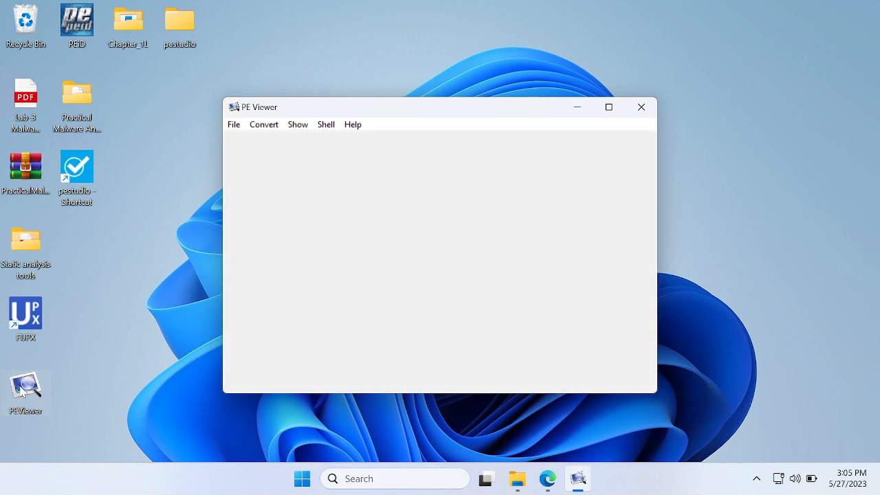
{"action": "left_click", "coordinate": [234, 127]}
{"action": "left_click", "coordinate": [270, 141]}
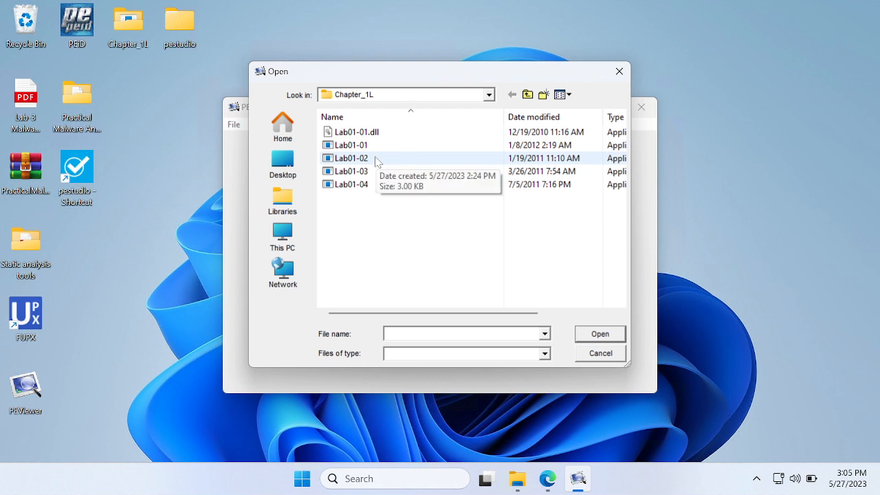
{"action": "left_click", "coordinate": [376, 159]}
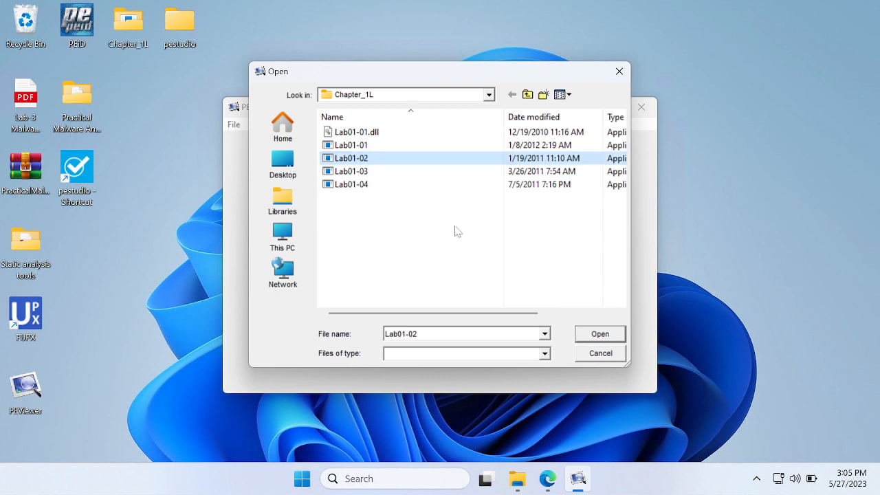
{"action": "left_click", "coordinate": [602, 338]}
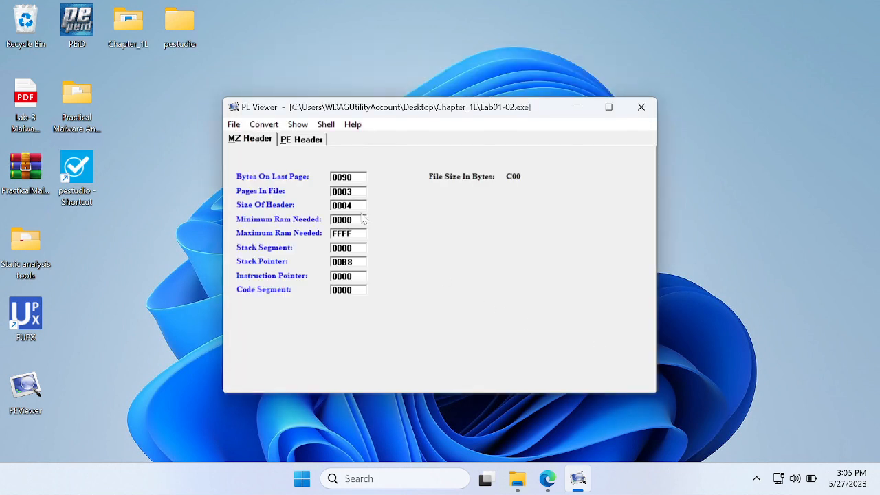
Step: Inspect the PE file header and section headers of Lab01-02.exe for signs of packing, and close PE Viewer
{"action": "left_click", "coordinate": [299, 140]}
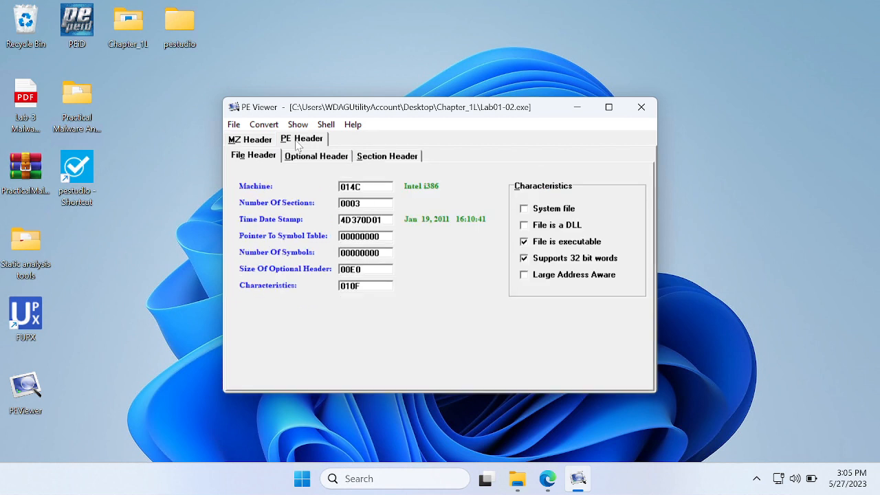
{"action": "left_click", "coordinate": [410, 156]}
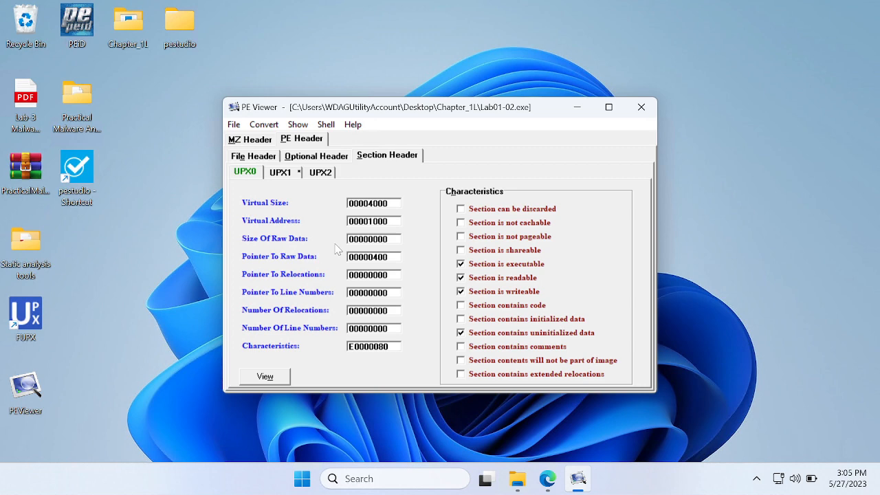
{"action": "left_click", "coordinate": [647, 107]}
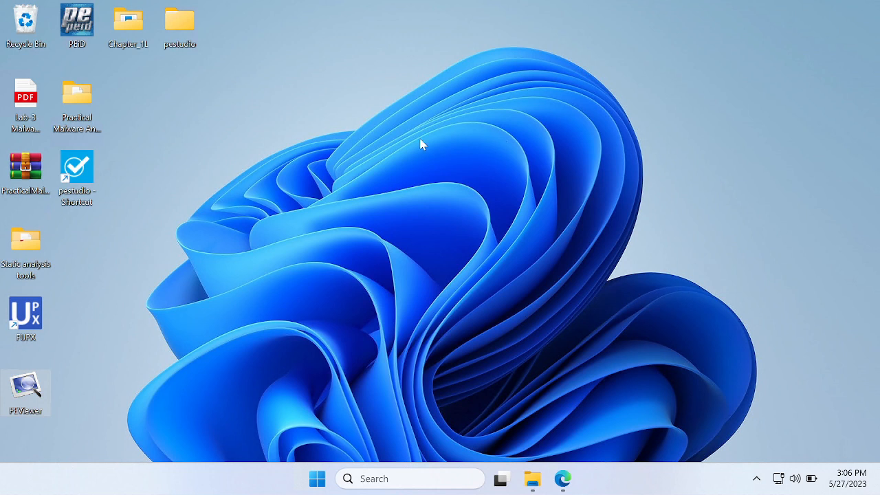
Step: Scan Lab01-02 from the Chapter_1L folder with PEiD for packer and entry point information, and close PEiD
{"action": "double_click", "coordinate": [85, 43]}
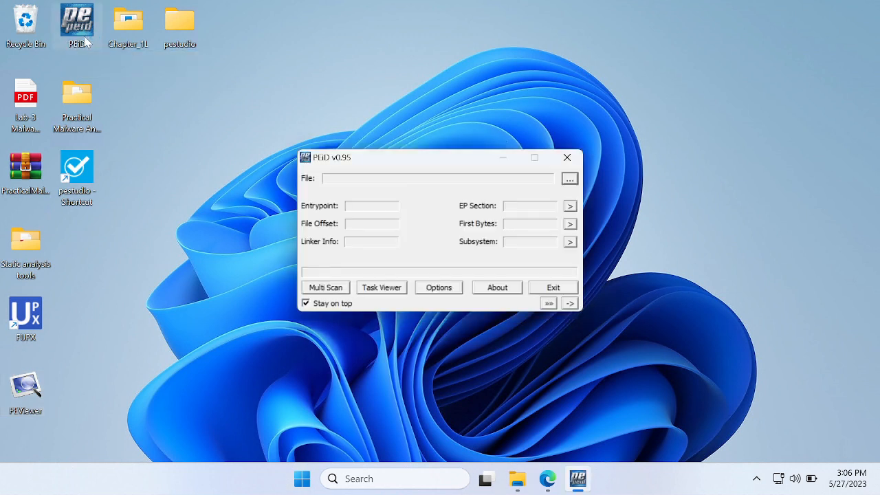
{"action": "left_click", "coordinate": [573, 178]}
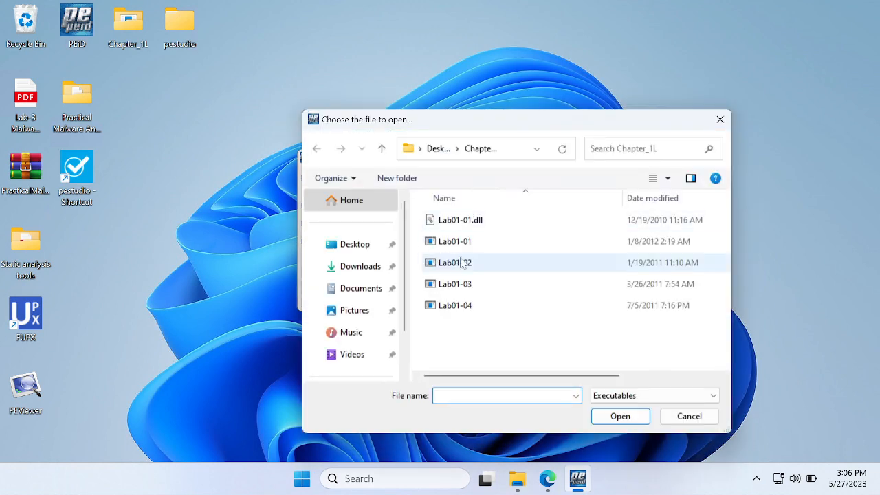
{"action": "left_click", "coordinate": [462, 264]}
{"action": "left_click", "coordinate": [626, 416]}
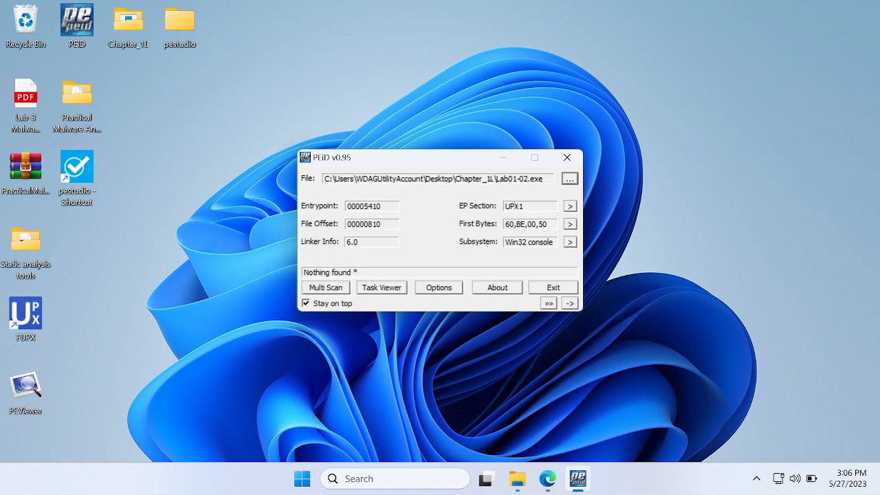
{"action": "left_click", "coordinate": [567, 158]}
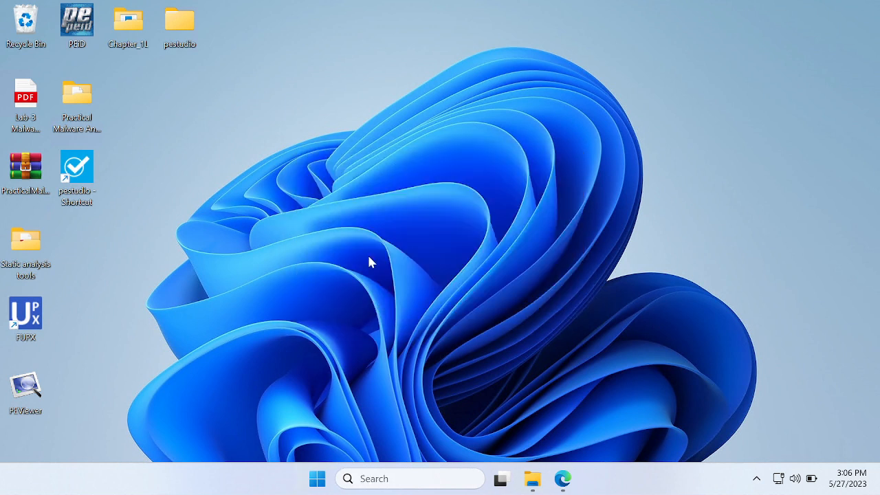
Step: Launch FUPX and add Lab01-02 from the Chapter_1L folder to its file list
{"action": "double_click", "coordinate": [33, 319]}
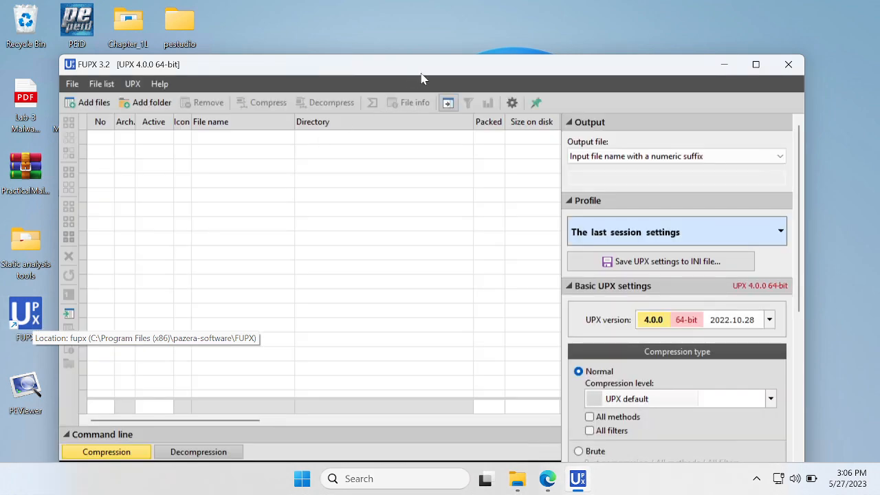
{"action": "left_click_drag", "start_coordinate": [421, 64], "coordinate": [418, 40]}
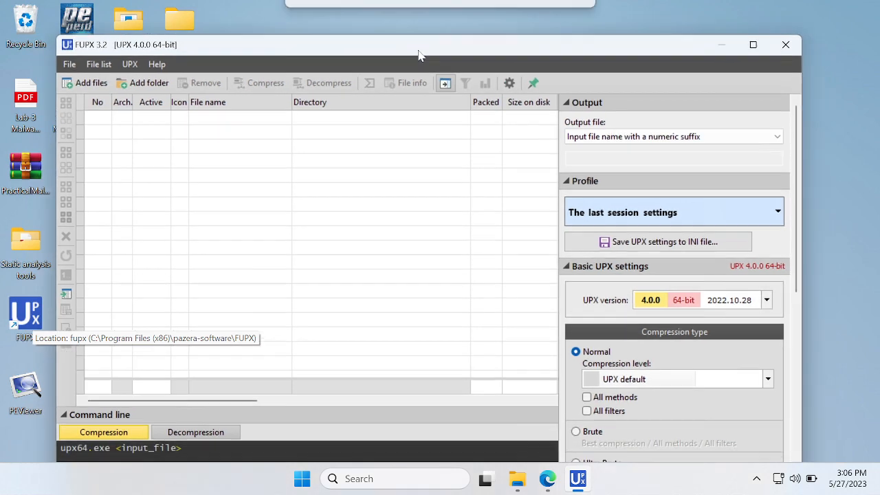
{"action": "left_click", "coordinate": [100, 80]}
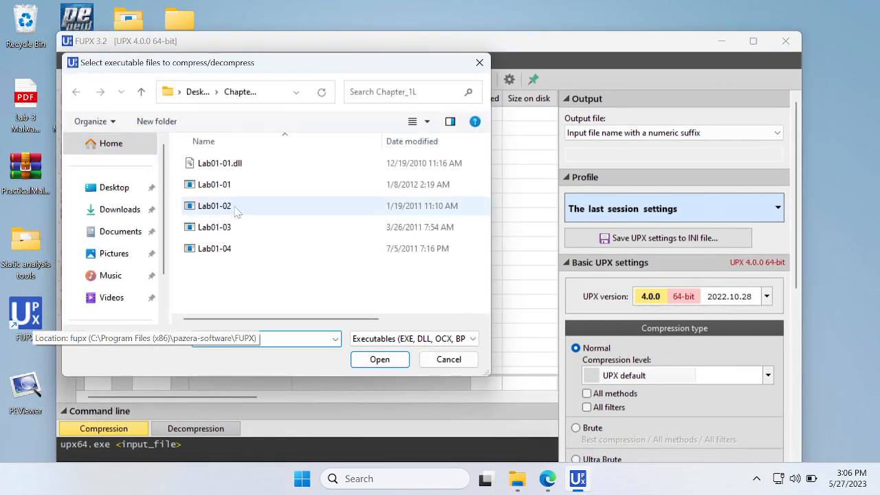
{"action": "left_click", "coordinate": [234, 212]}
{"action": "left_click", "coordinate": [378, 359]}
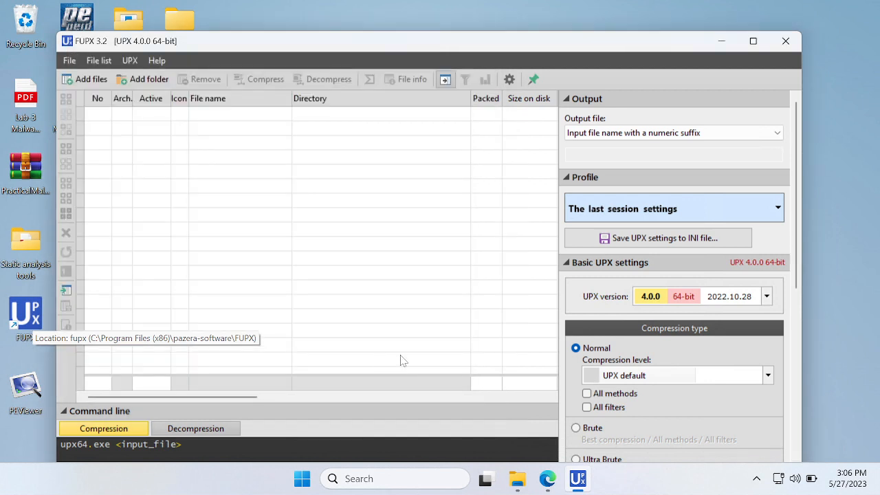
Step: Decompress Lab01-02.exe with the output file set to the input file name with a numeric suffix
{"action": "left_click", "coordinate": [702, 132]}
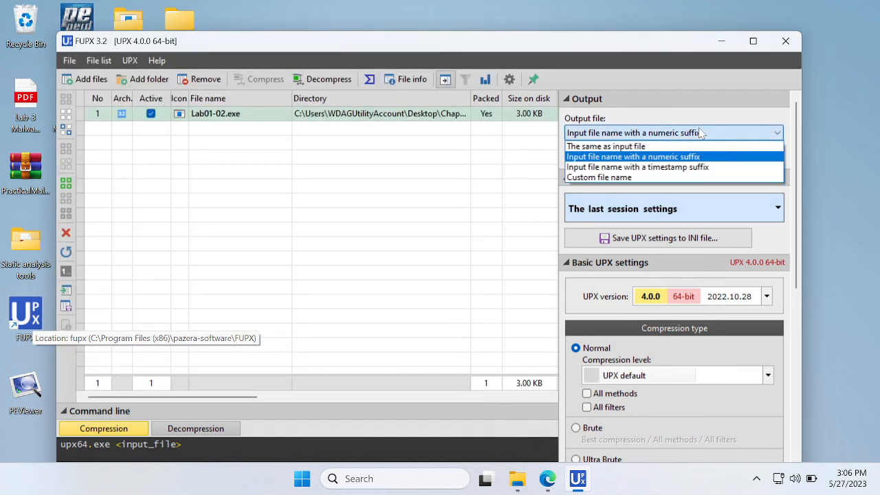
{"action": "left_click", "coordinate": [586, 158]}
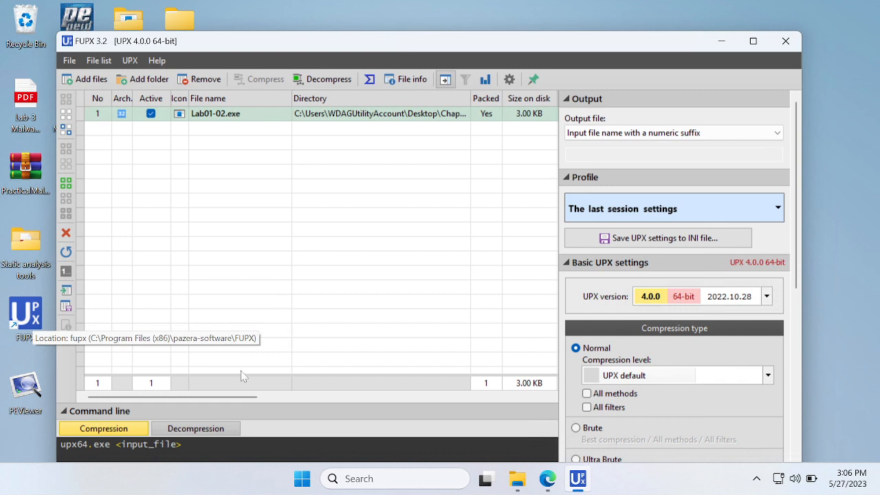
{"action": "left_click_drag", "start_coordinate": [213, 395], "coordinate": [303, 396]}
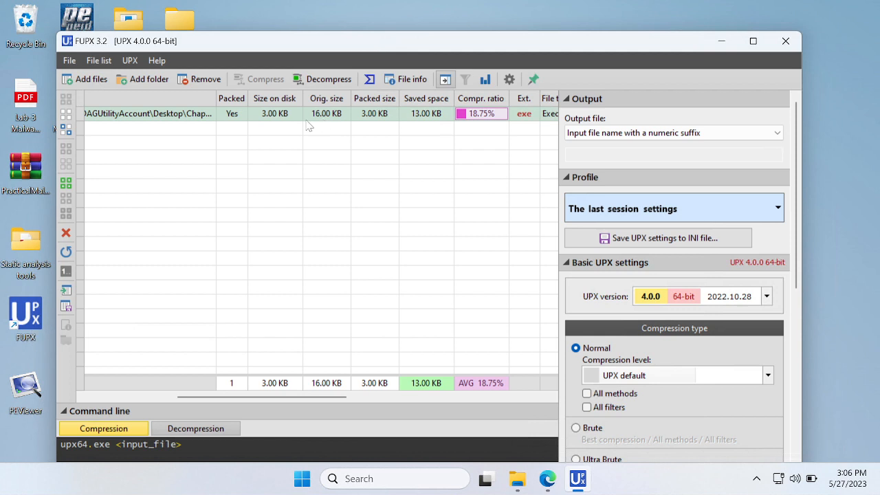
{"action": "left_click", "coordinate": [69, 60]}
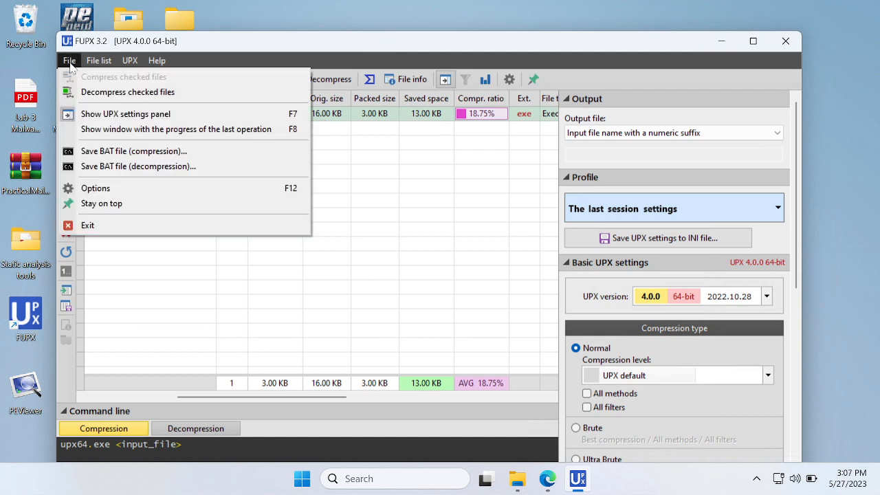
{"action": "left_click", "coordinate": [117, 92]}
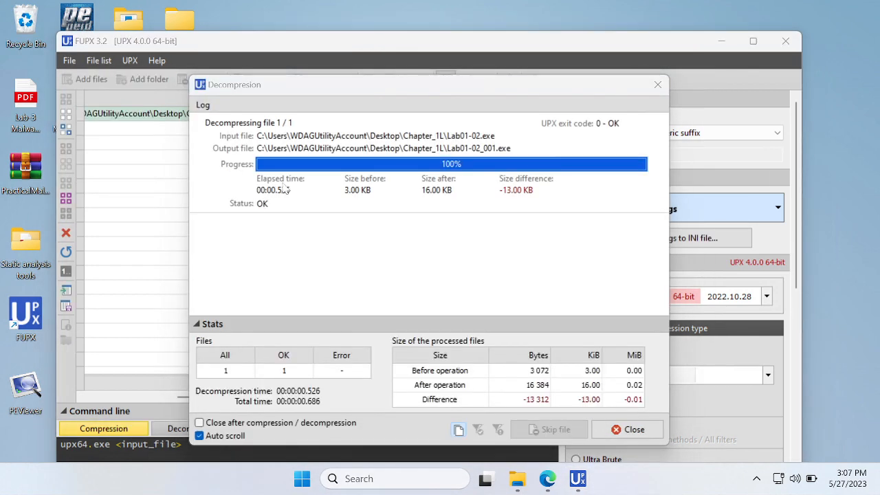
Step: Close the decompression log, minimize FUPX, and open the unpacked Lab01-02_001 from the Chapter_1L folder in PE Viewer
{"action": "left_click", "coordinate": [625, 431]}
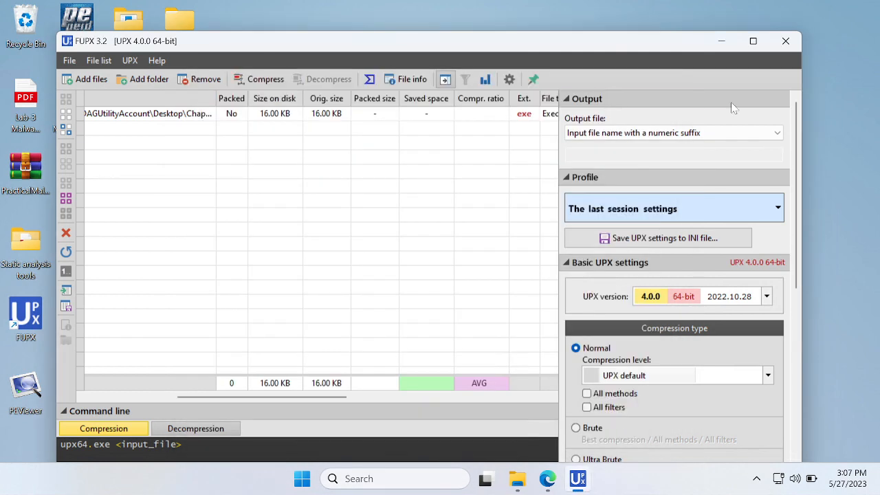
{"action": "left_click", "coordinate": [722, 42]}
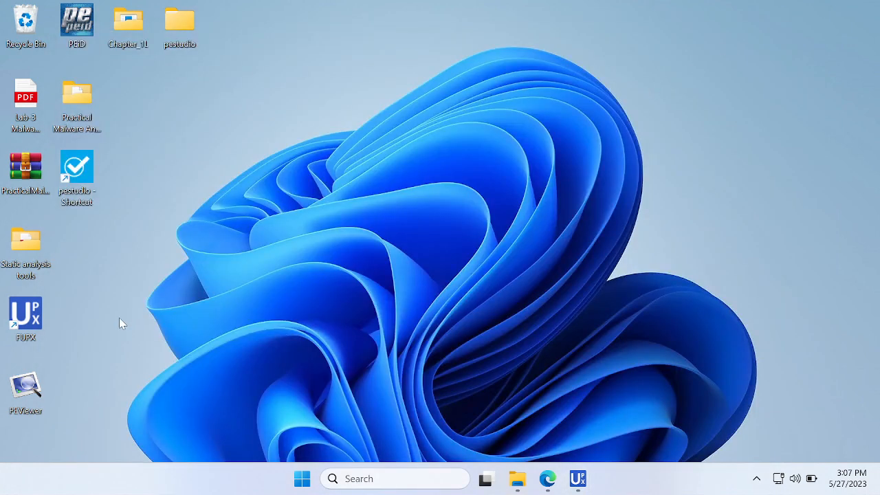
{"action": "double_click", "coordinate": [34, 379]}
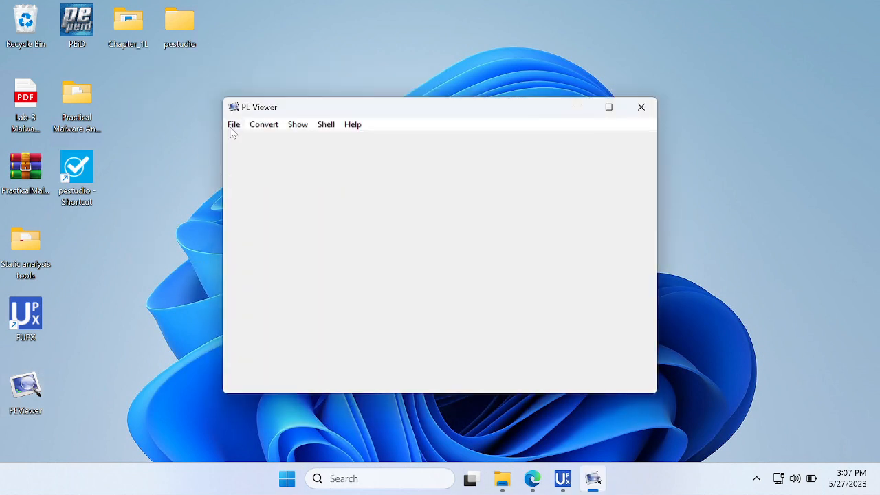
{"action": "left_click", "coordinate": [234, 125]}
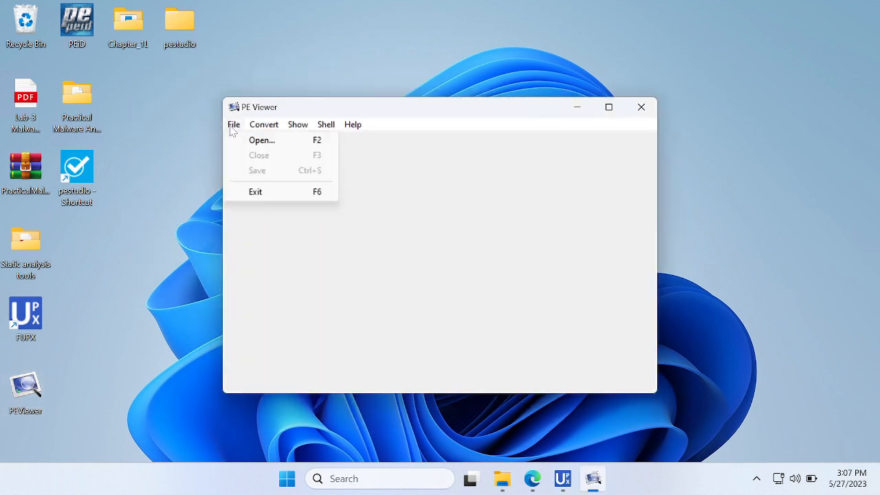
{"action": "left_click", "coordinate": [261, 139]}
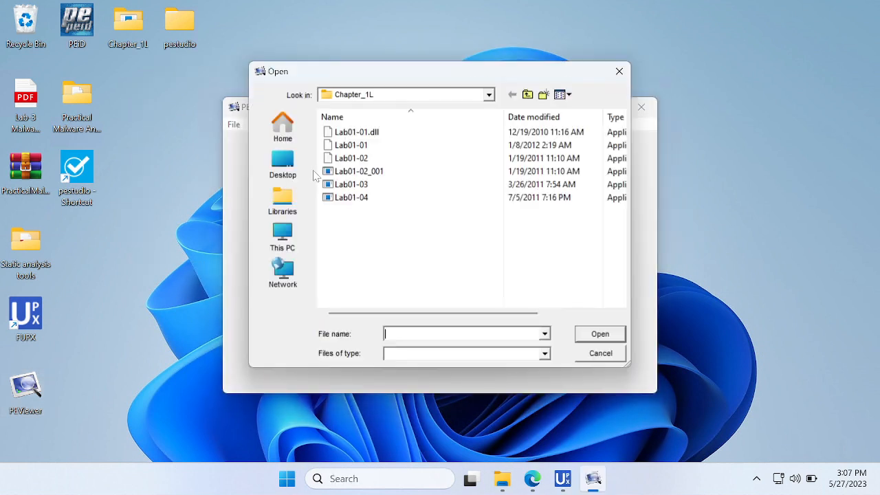
{"action": "left_click", "coordinate": [375, 173]}
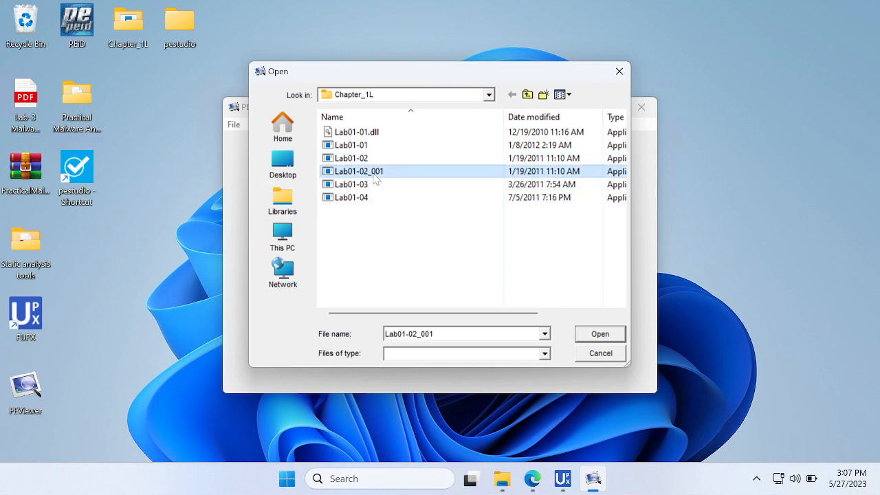
{"action": "left_click", "coordinate": [616, 335]}
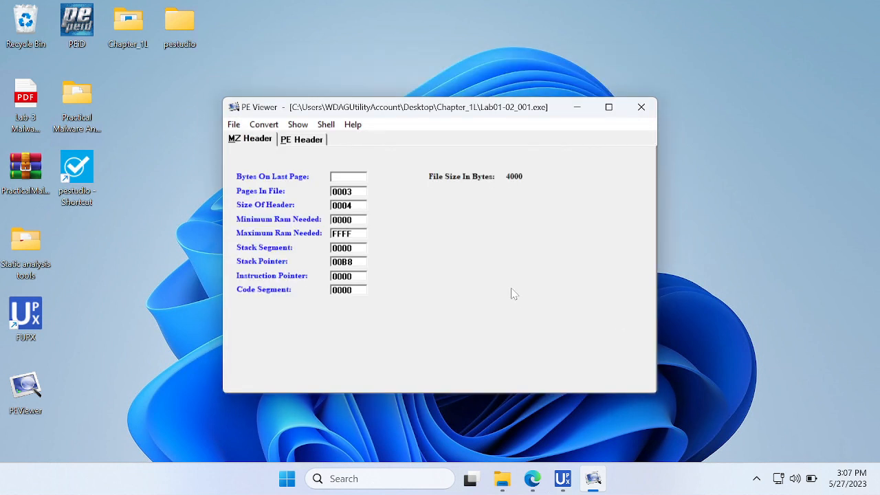
Step: Inspect the PE file header and section headers of Lab01-02_001.exe, and close PE Viewer
{"action": "left_click", "coordinate": [301, 139]}
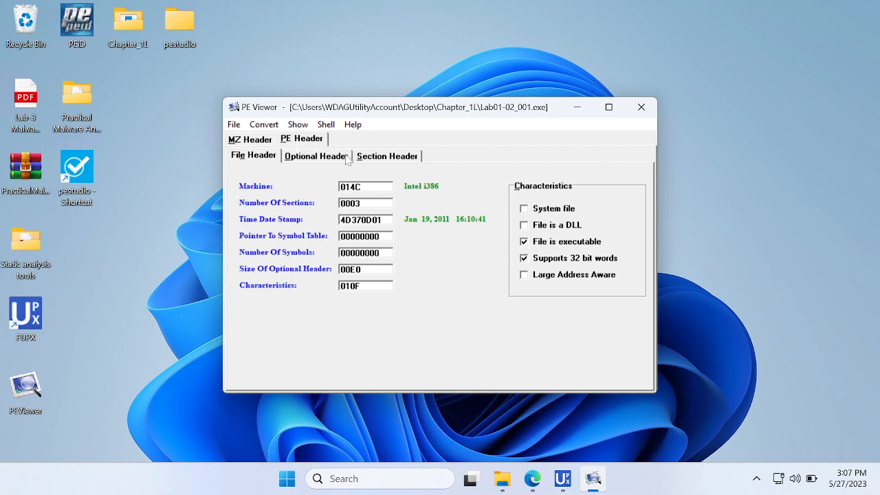
{"action": "left_click", "coordinate": [394, 161]}
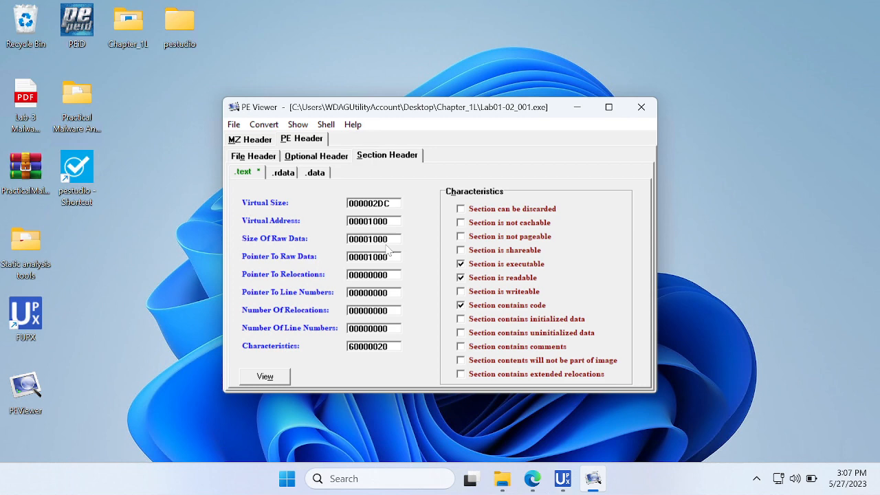
{"action": "left_click", "coordinate": [641, 107]}
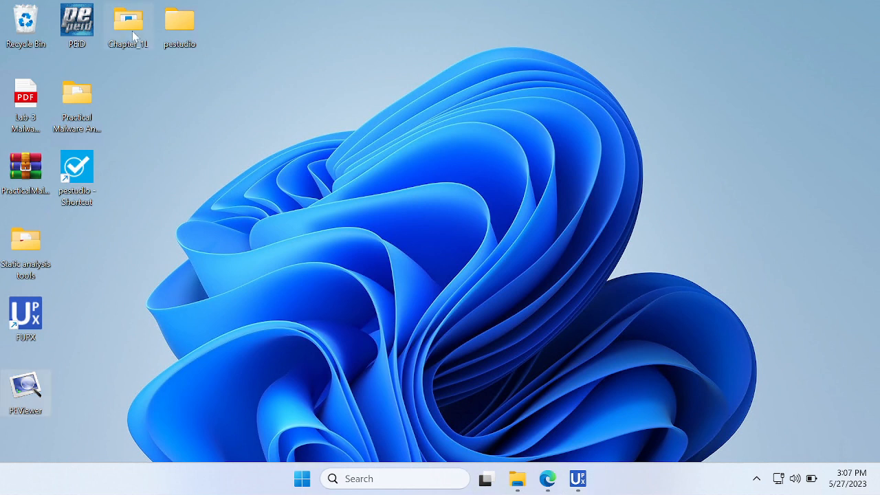
Step: Scan the unpacked Lab01-02_001 from the Chapter_1L folder with PEiD for packer and compiler information, and close PEiD
{"action": "double_click", "coordinate": [96, 30]}
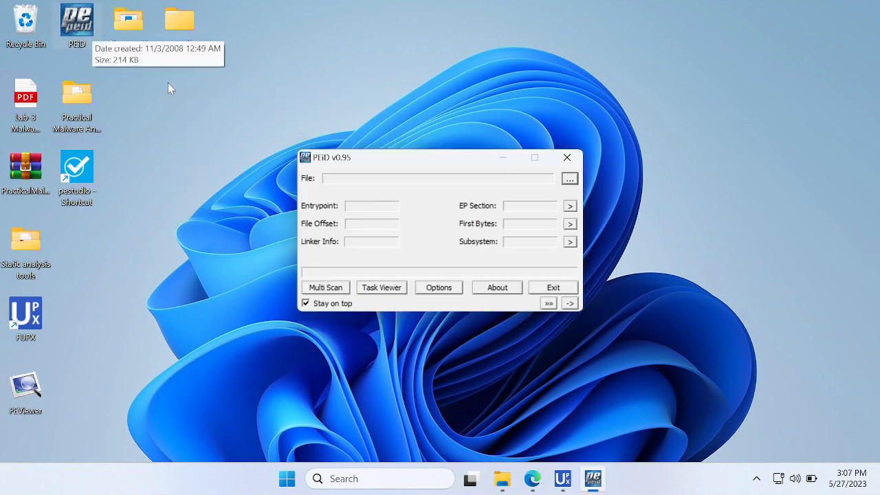
{"action": "left_click", "coordinate": [570, 179]}
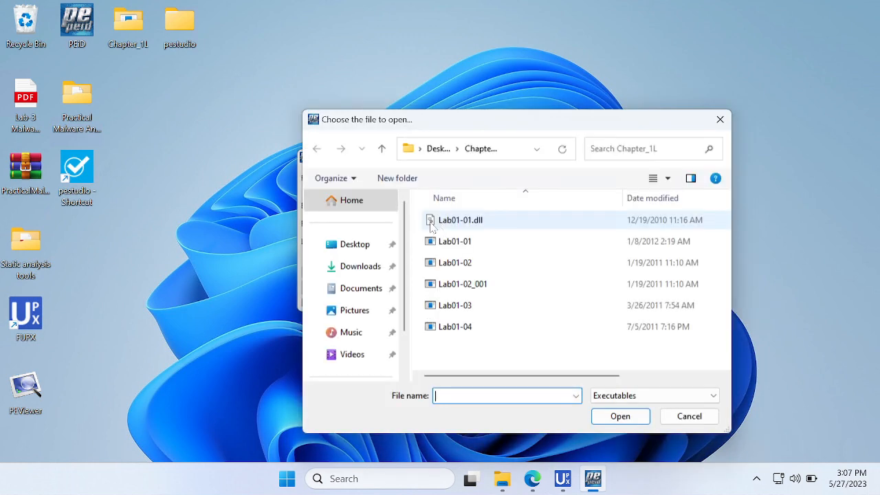
{"action": "left_click", "coordinate": [480, 284]}
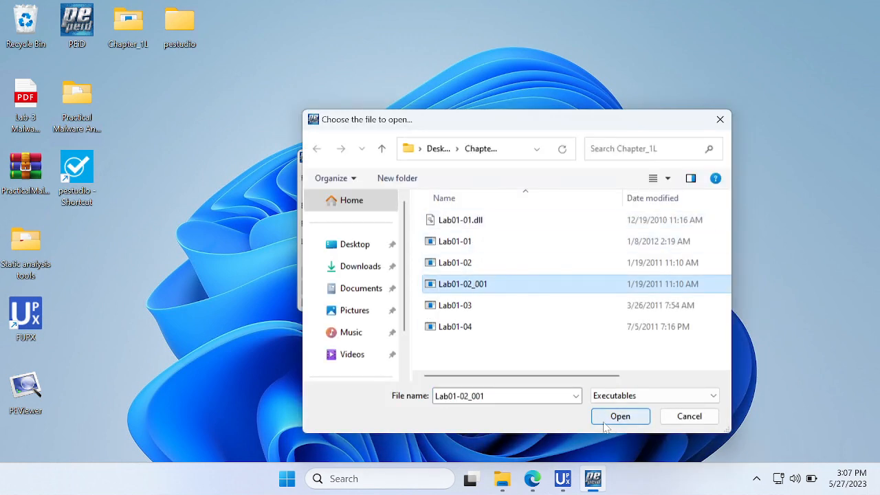
{"action": "left_click", "coordinate": [605, 424]}
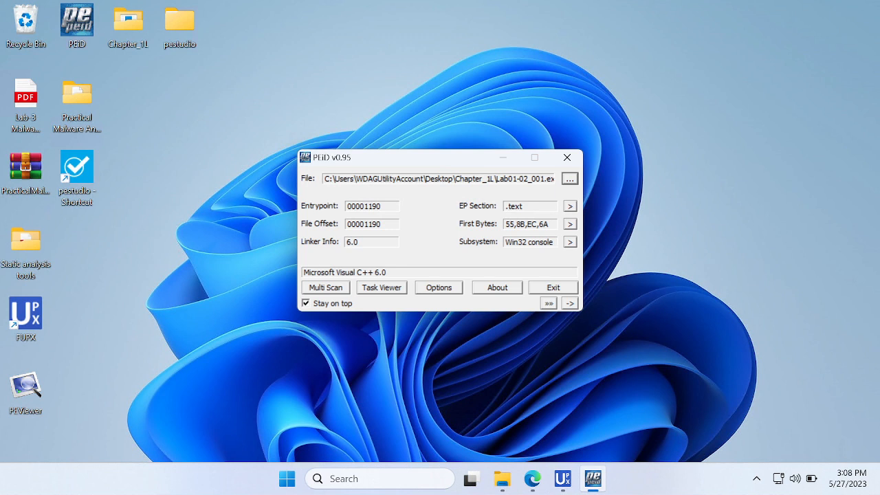
{"action": "left_click", "coordinate": [567, 158]}
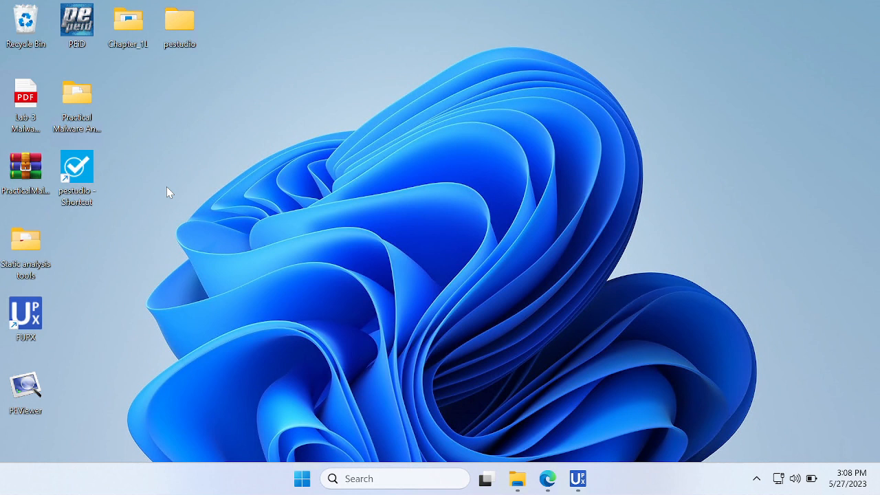
Step: Launch pestudio and load Lab01-02_001 from the Chapter_1L folder on the Desktop for analysis
{"action": "double_click", "coordinate": [89, 181]}
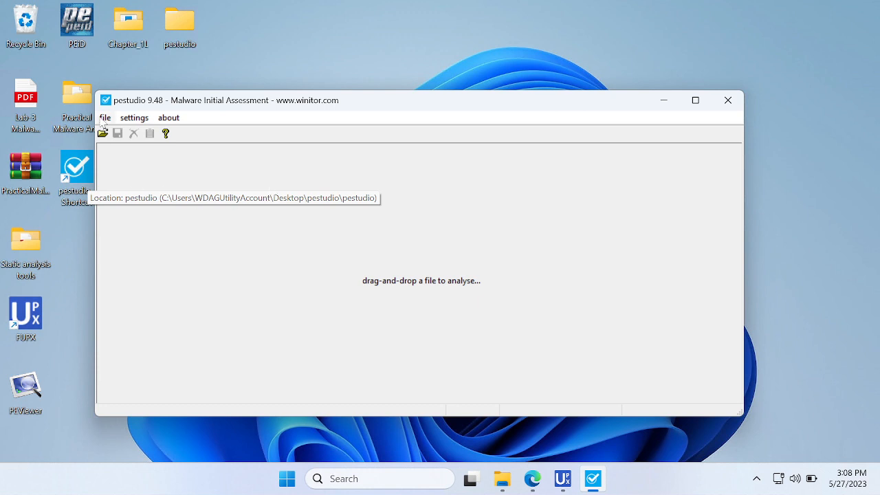
{"action": "left_click", "coordinate": [104, 119]}
{"action": "left_click", "coordinate": [143, 136]}
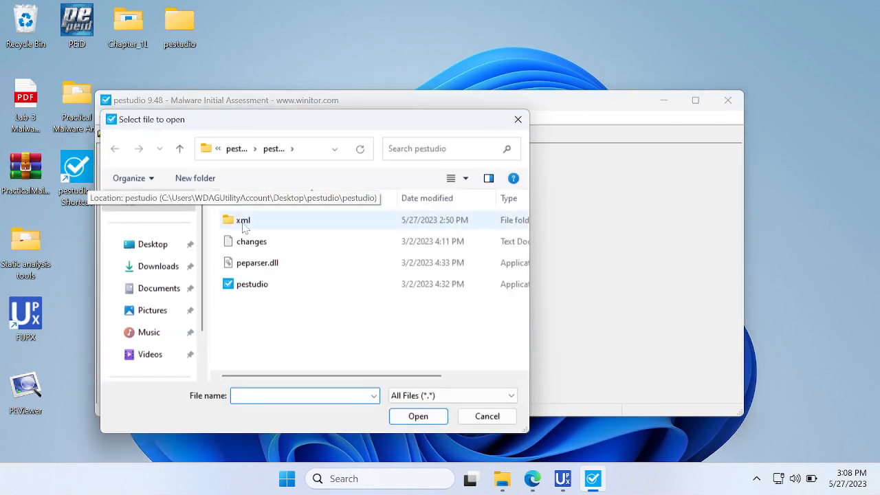
{"action": "left_click", "coordinate": [150, 253]}
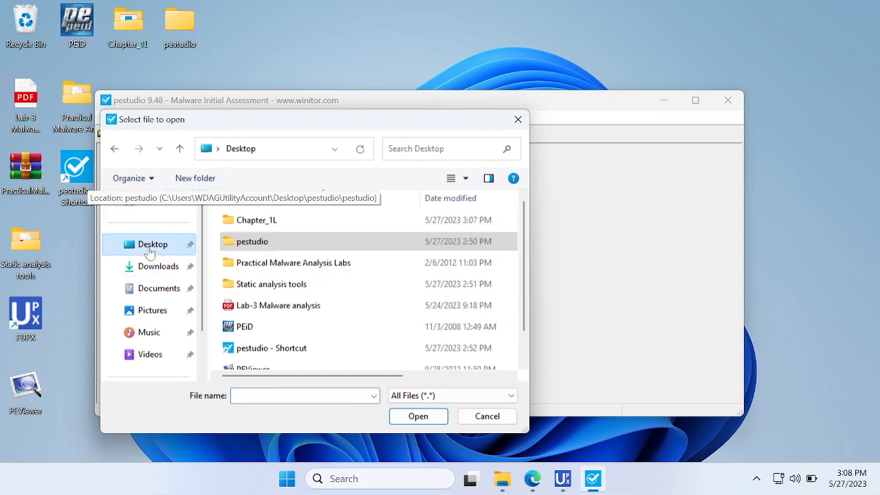
{"action": "double_click", "coordinate": [268, 222]}
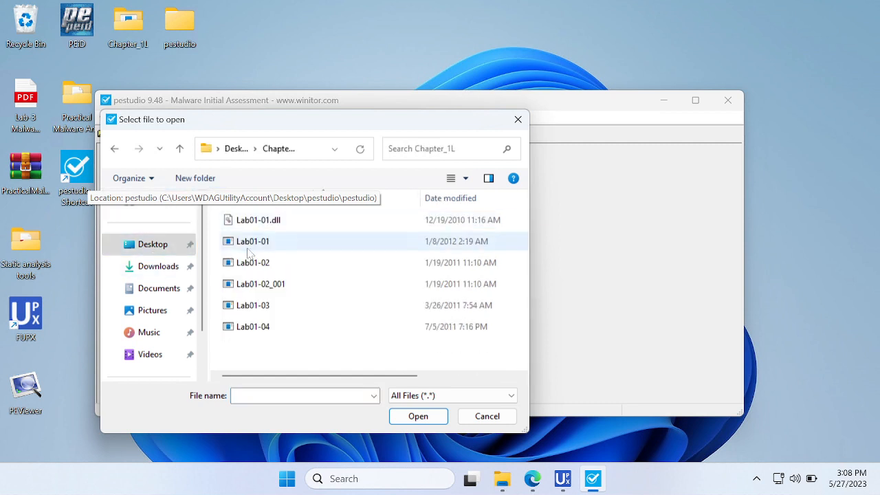
{"action": "left_click", "coordinate": [286, 285]}
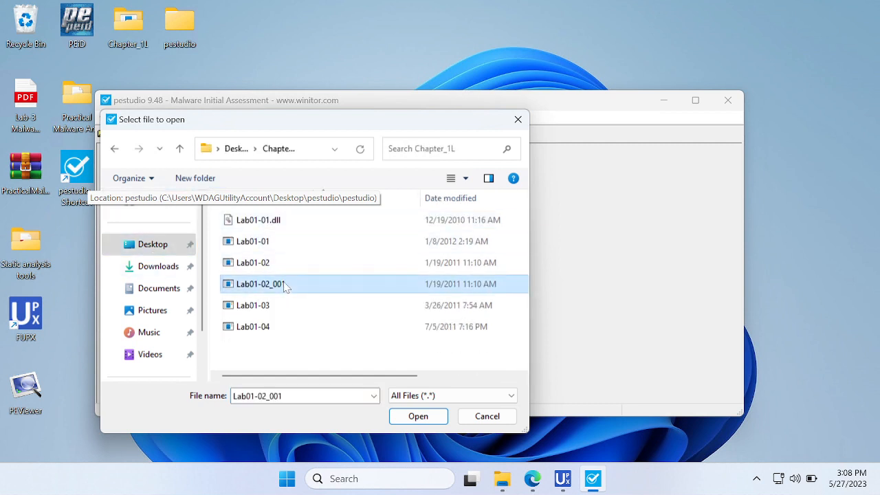
{"action": "left_click", "coordinate": [418, 422]}
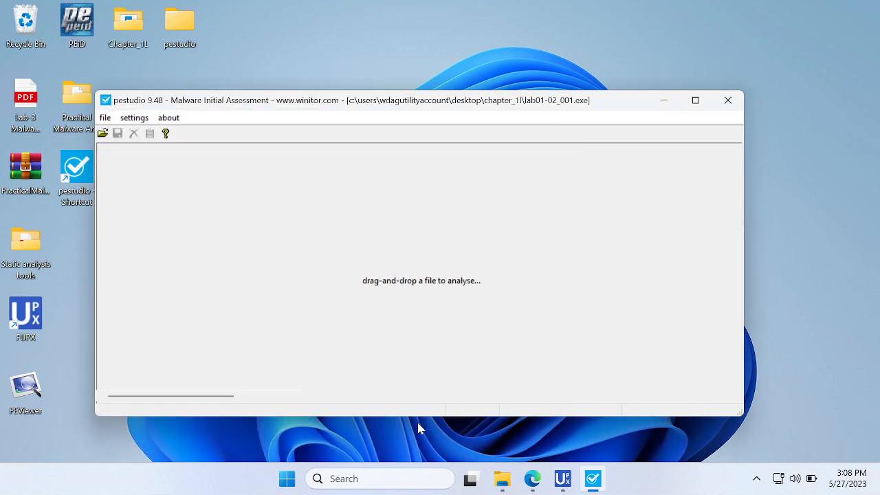
{"action": "left_click_drag", "start_coordinate": [608, 100], "coordinate": [584, 39]}
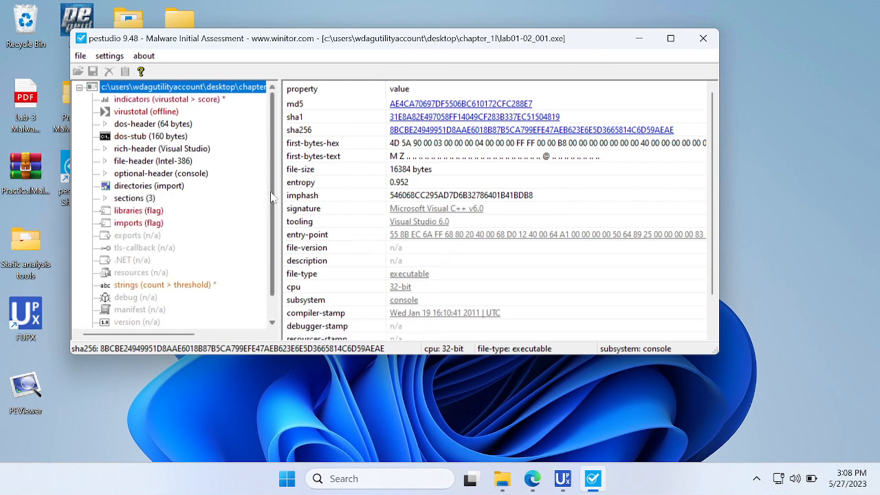
Step: Examine the imports of Lab01-02_001.exe, including their flags, groups, techniques and source libraries
{"action": "left_click", "coordinate": [136, 227]}
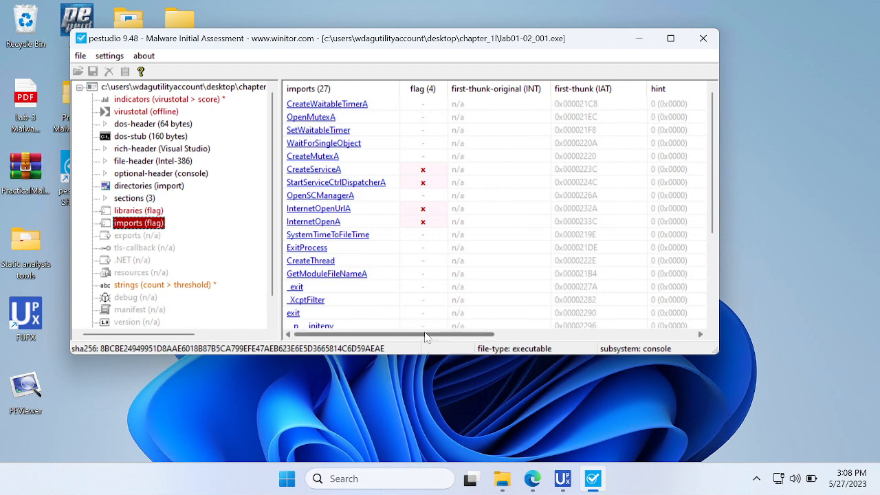
{"action": "left_click_drag", "start_coordinate": [433, 336], "coordinate": [654, 328]}
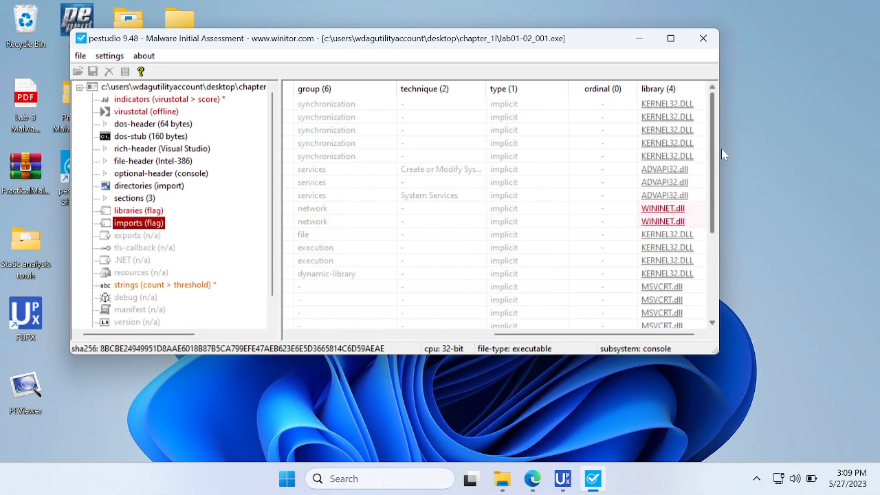
{"action": "left_click_drag", "start_coordinate": [715, 157], "coordinate": [715, 183]}
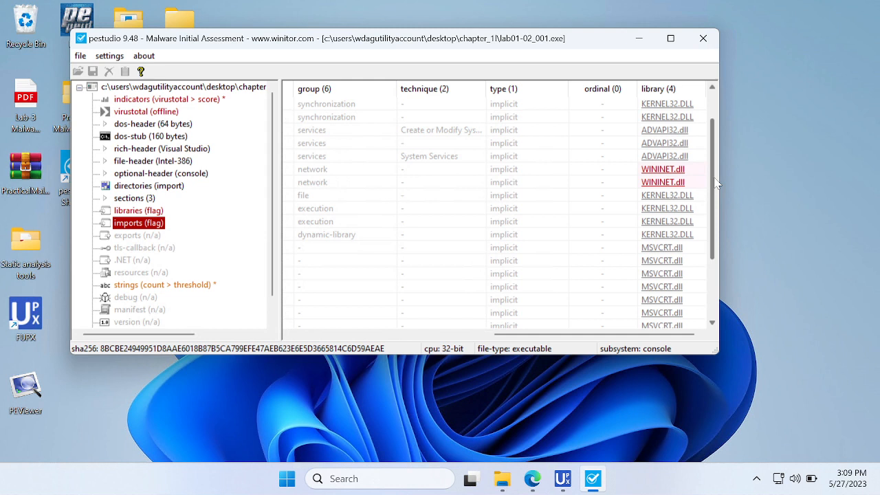
{"action": "left_click_drag", "start_coordinate": [715, 182], "coordinate": [710, 136]}
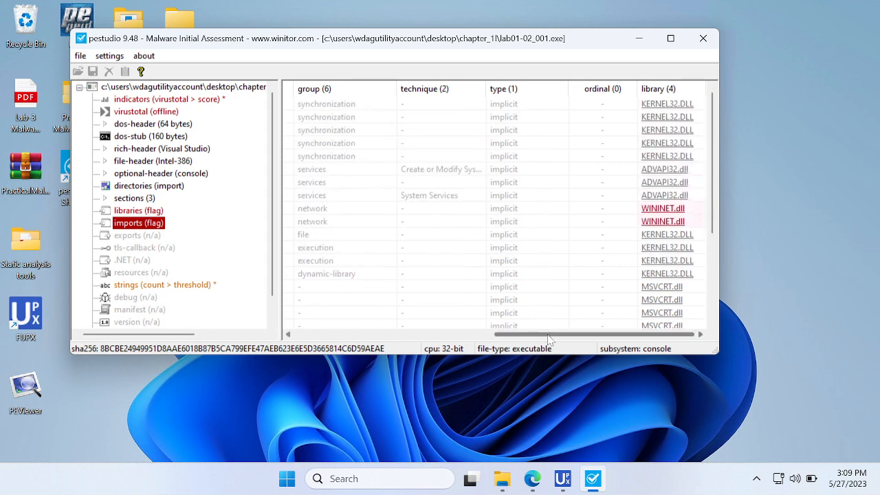
Step: Examine the extracted strings of Lab01-02_001.exe for API names, libraries and URLs
{"action": "left_click", "coordinate": [159, 289]}
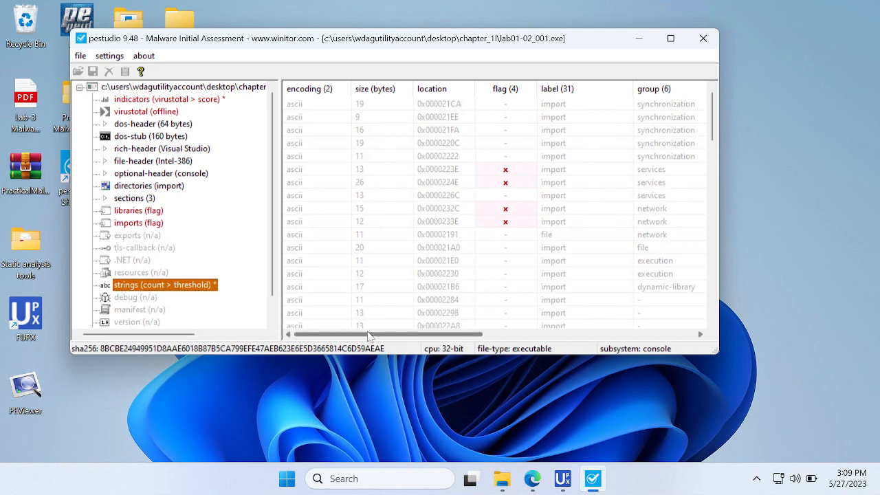
{"action": "left_click_drag", "start_coordinate": [448, 327], "coordinate": [557, 330]}
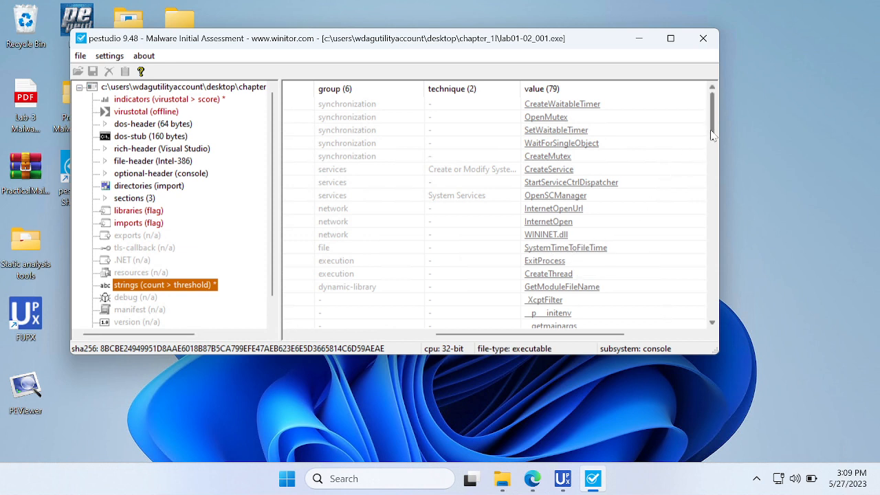
{"action": "left_click_drag", "start_coordinate": [712, 135], "coordinate": [714, 185]}
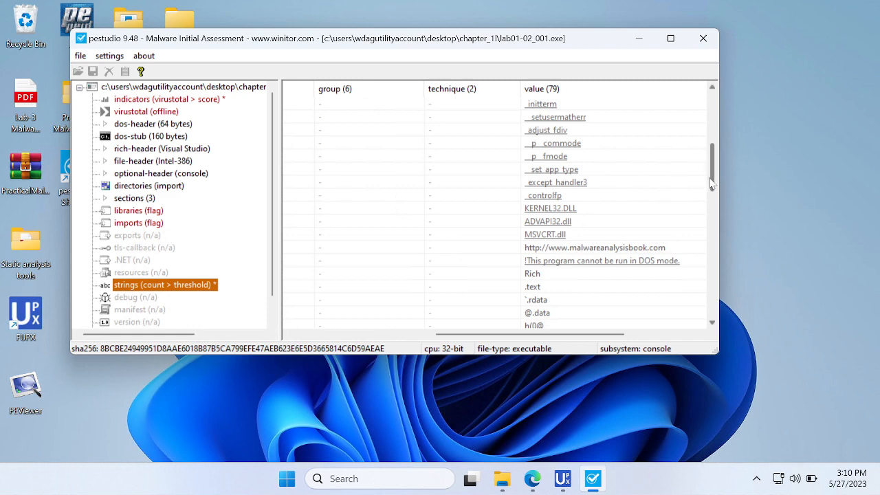
Step: Check the lab questions in the Lab-3 Malware analysis PDF in Edge, and return to pestudio
{"action": "left_click", "coordinate": [638, 38]}
{"action": "left_click", "coordinate": [533, 480]}
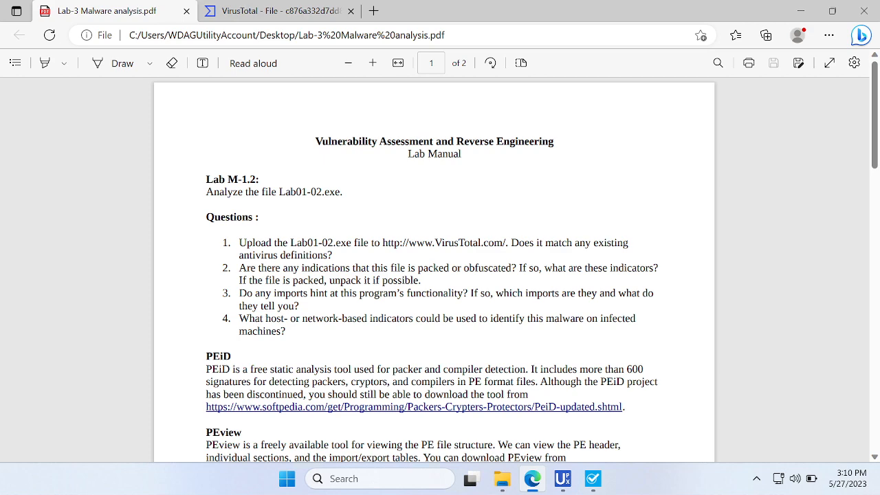
{"action": "left_click", "coordinate": [592, 478]}
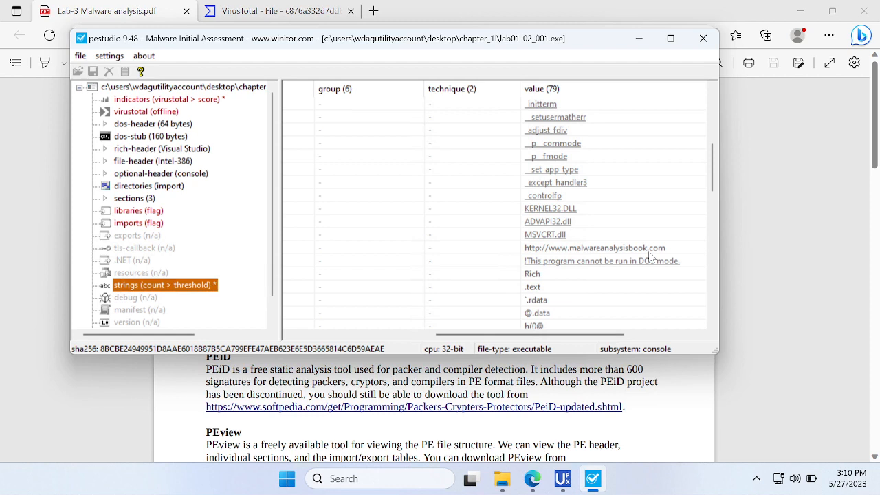
Step: Review the strings list through to its end for host- and network-based indicators, and minimize pestudio to return to the lab manual
{"action": "left_click_drag", "start_coordinate": [716, 191], "coordinate": [715, 126]}
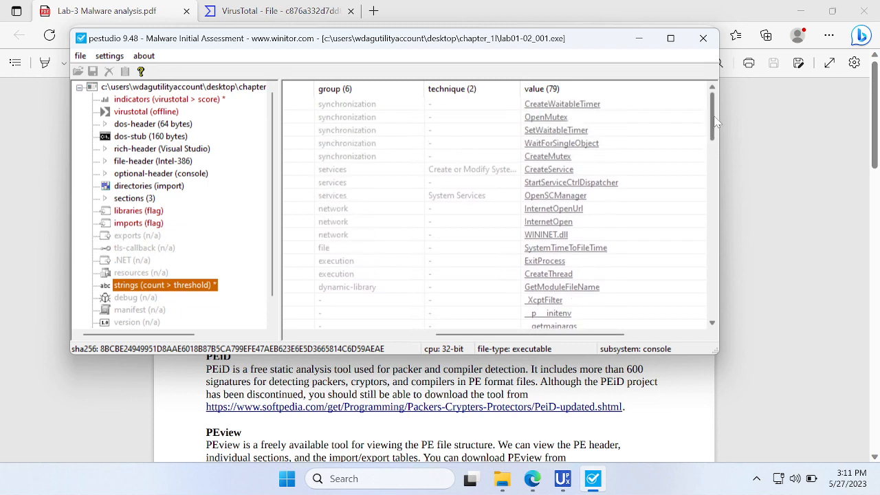
{"action": "left_click_drag", "start_coordinate": [715, 130], "coordinate": [715, 339]}
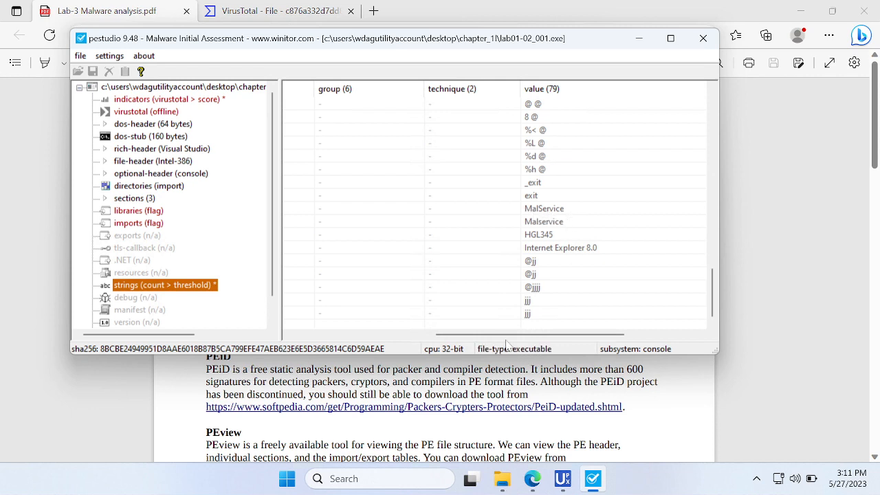
{"action": "left_click_drag", "start_coordinate": [478, 335], "coordinate": [597, 325]}
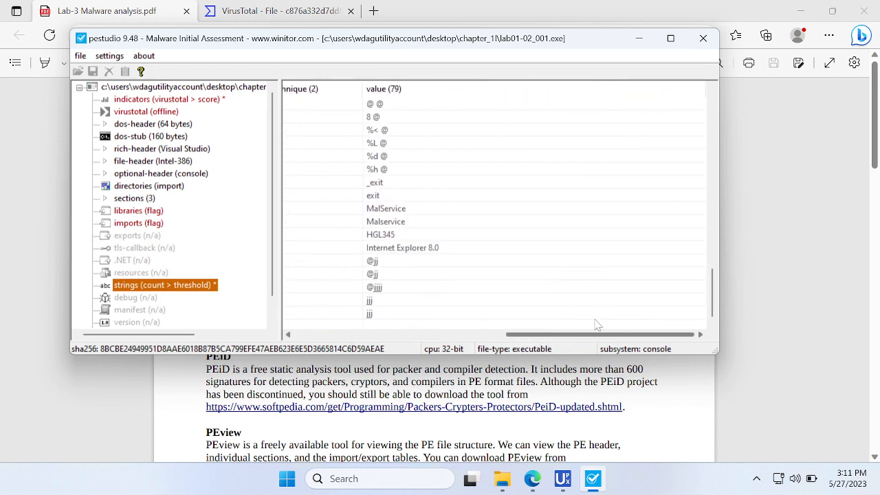
{"action": "left_click", "coordinate": [640, 39]}
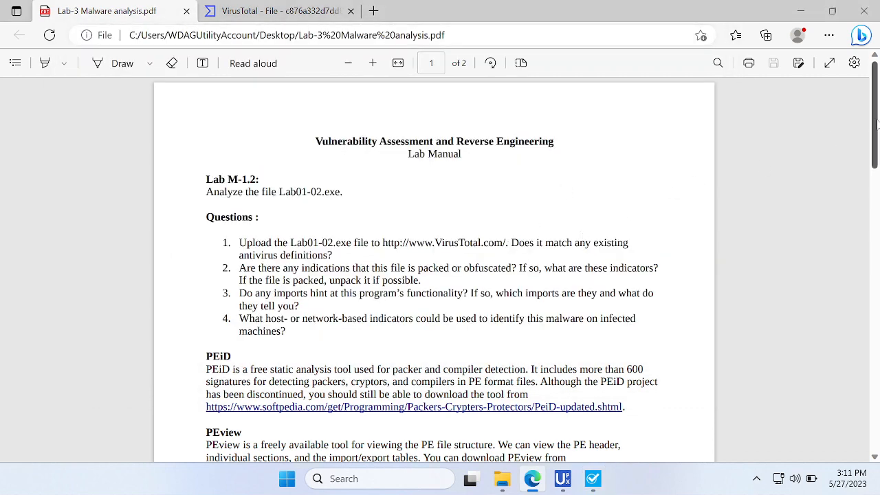
Step: Read through the lab manual's questions and its descriptions of PEiD, PEview, BinText, Dependency Walker and UPX
{"action": "left_click_drag", "start_coordinate": [878, 123], "coordinate": [877, 155]}
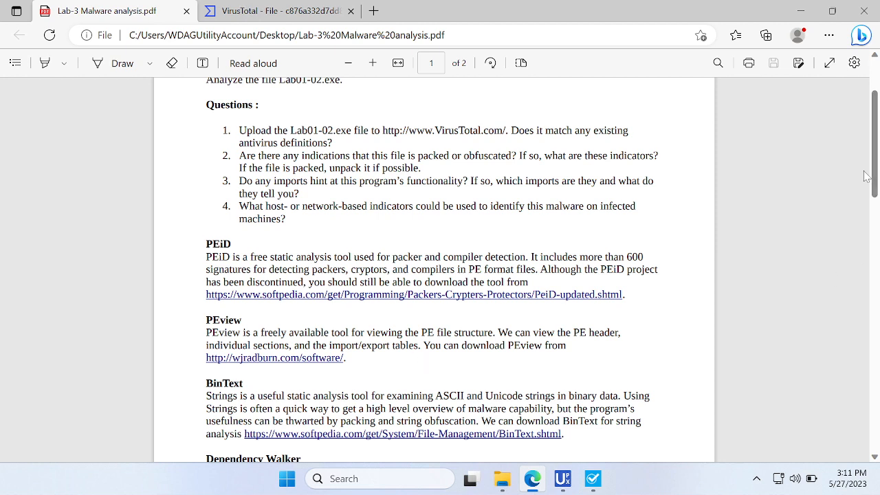
{"action": "scroll", "coordinate": [875, 196], "scroll_direction": "down", "scroll_amount": 1}
{"action": "left_click_drag", "start_coordinate": [875, 196], "coordinate": [875, 215]}
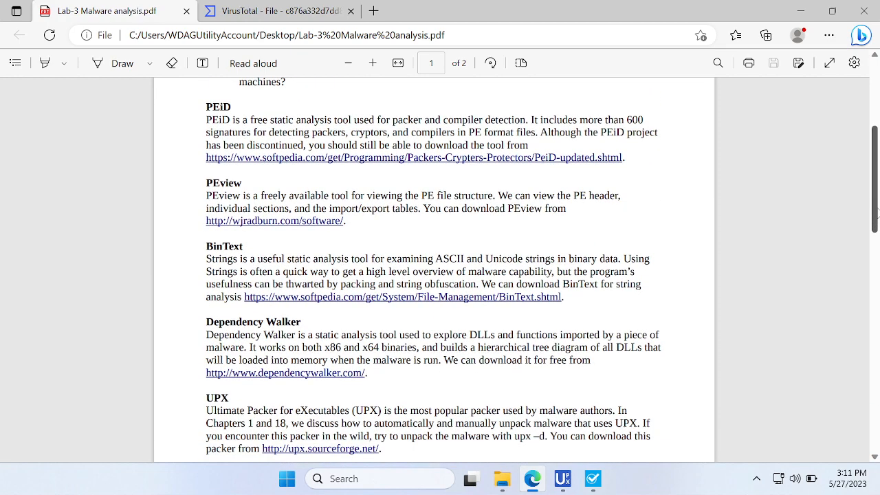
{"action": "left_click_drag", "start_coordinate": [877, 194], "coordinate": [877, 216]}
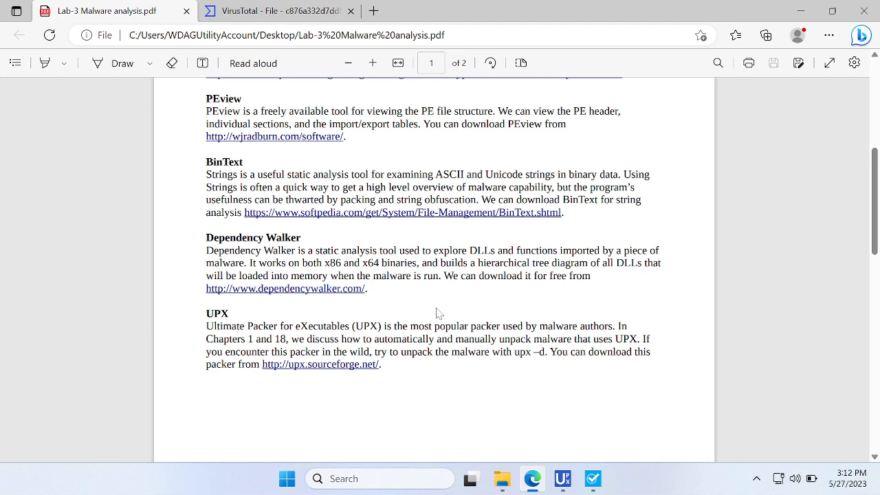
Step: Minimize the lab manual's browser window and the Windows Sandbox to return to the host desktop
{"action": "left_click", "coordinate": [801, 11]}
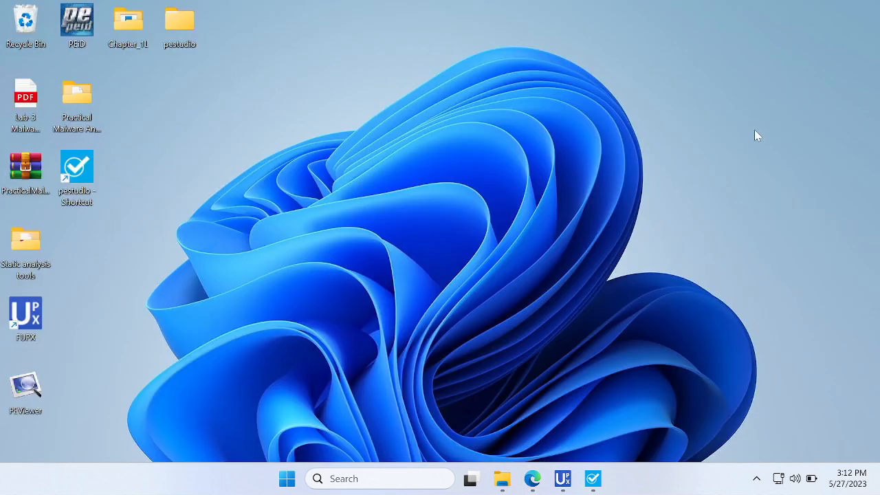
{"action": "mouse_move", "coordinate": [698, 1]}
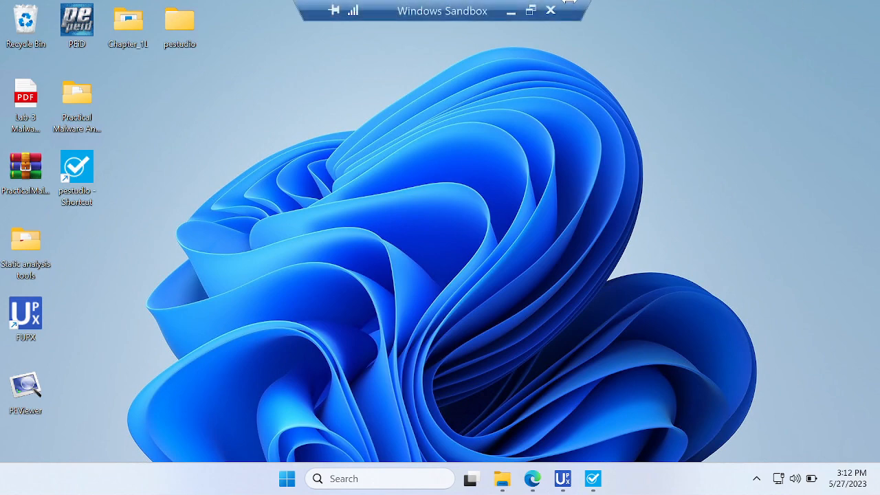
{"action": "left_click", "coordinate": [509, 12]}
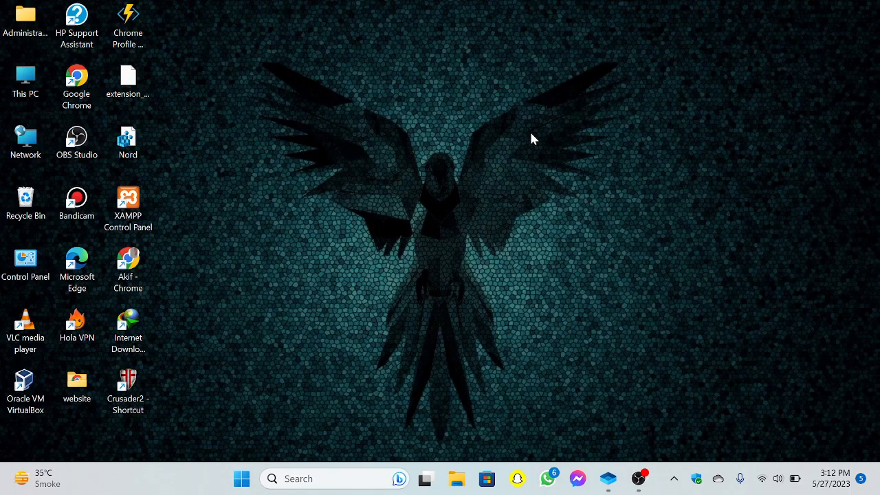